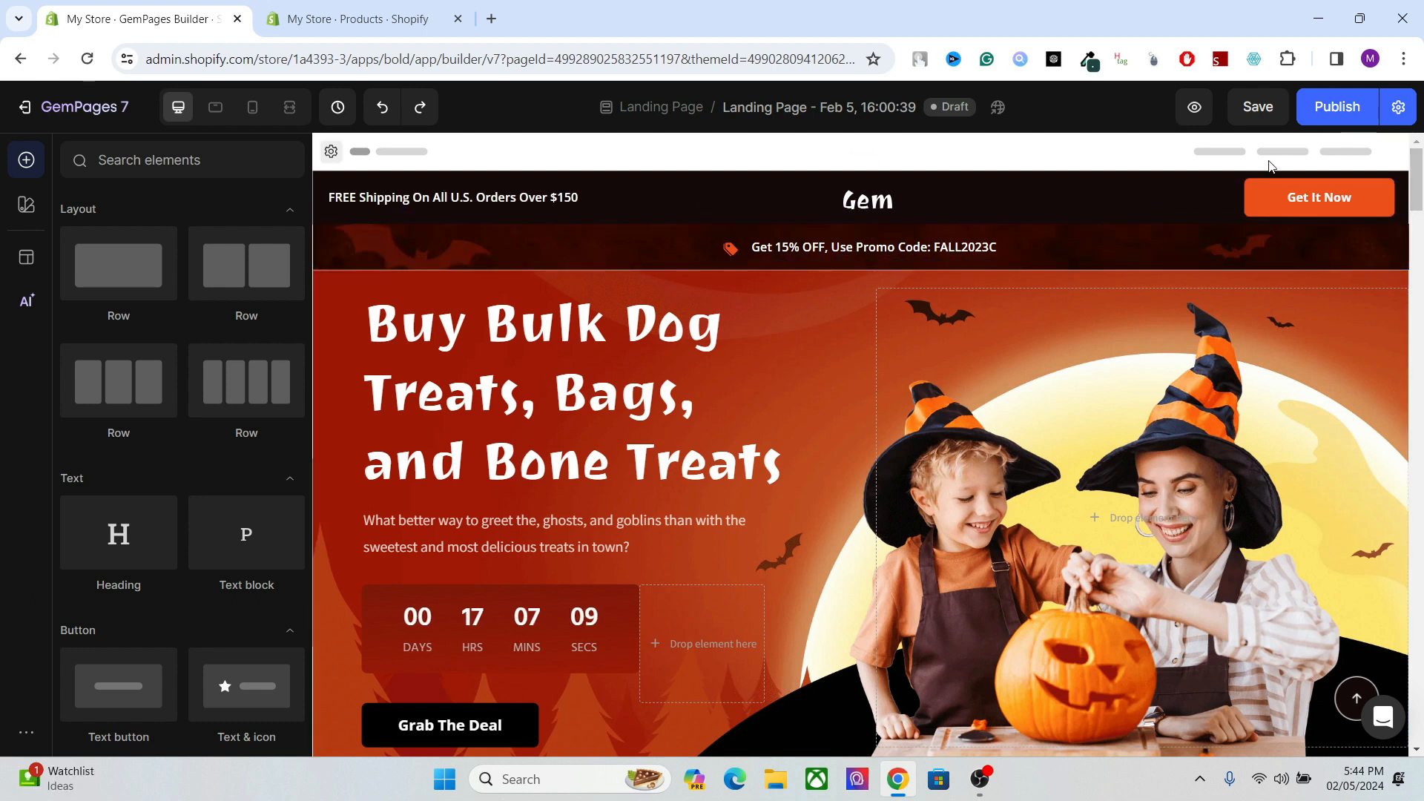
# - Examine the hero banner's settings and the SEO alt text field of the pumpkin bucket image
pyautogui.scroll(-1, 807, 215)
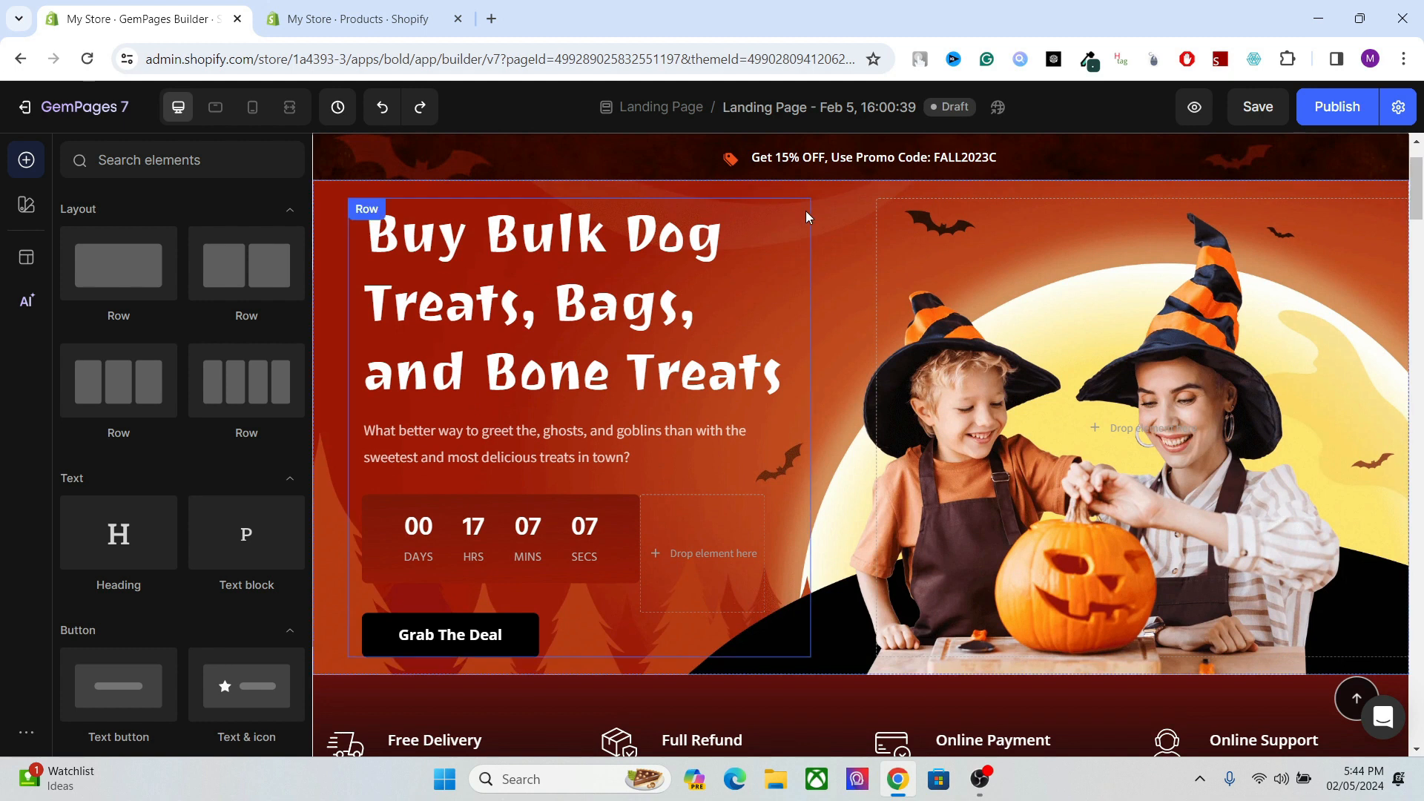
pyautogui.click(854, 190)
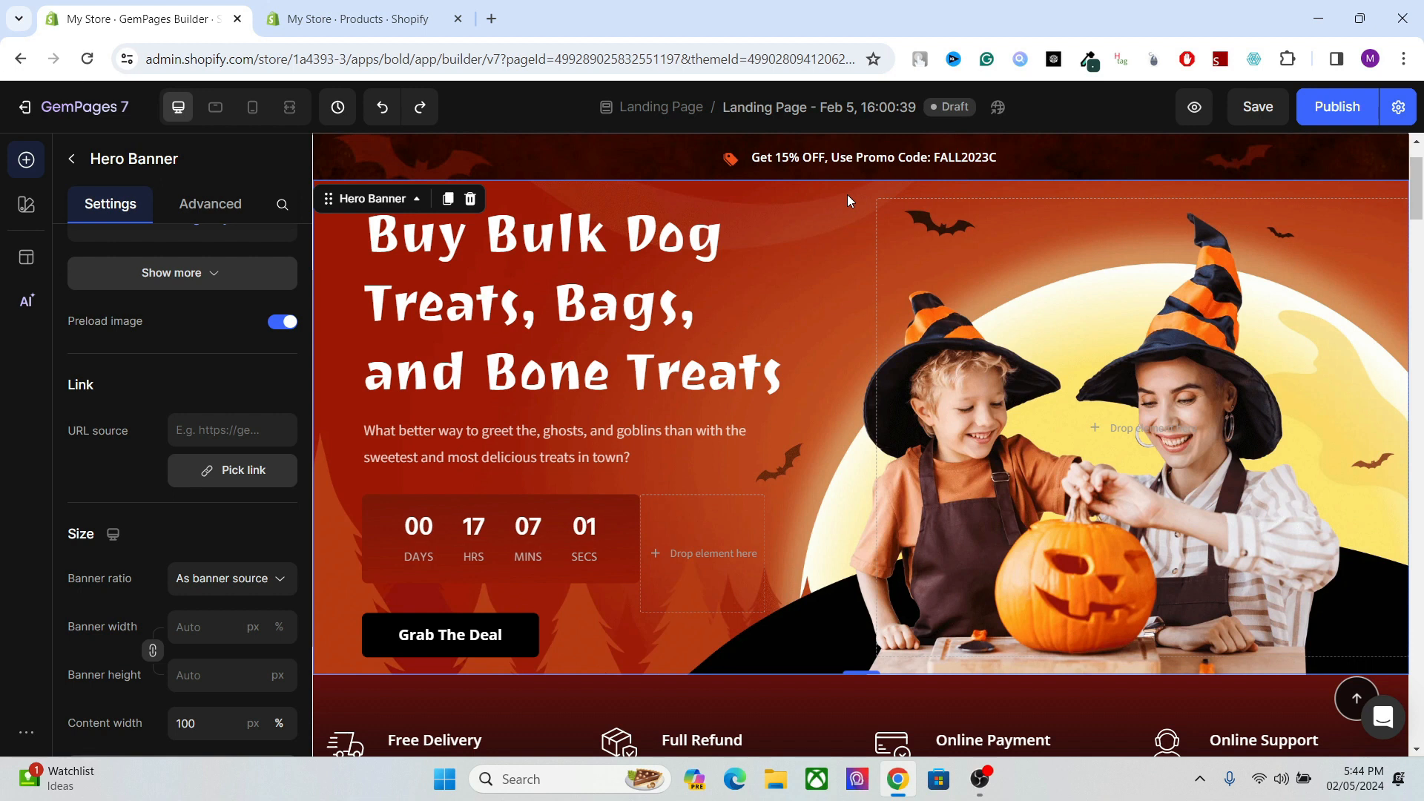
pyautogui.moveTo(1416, 194); pyautogui.dragTo(1417, 290)
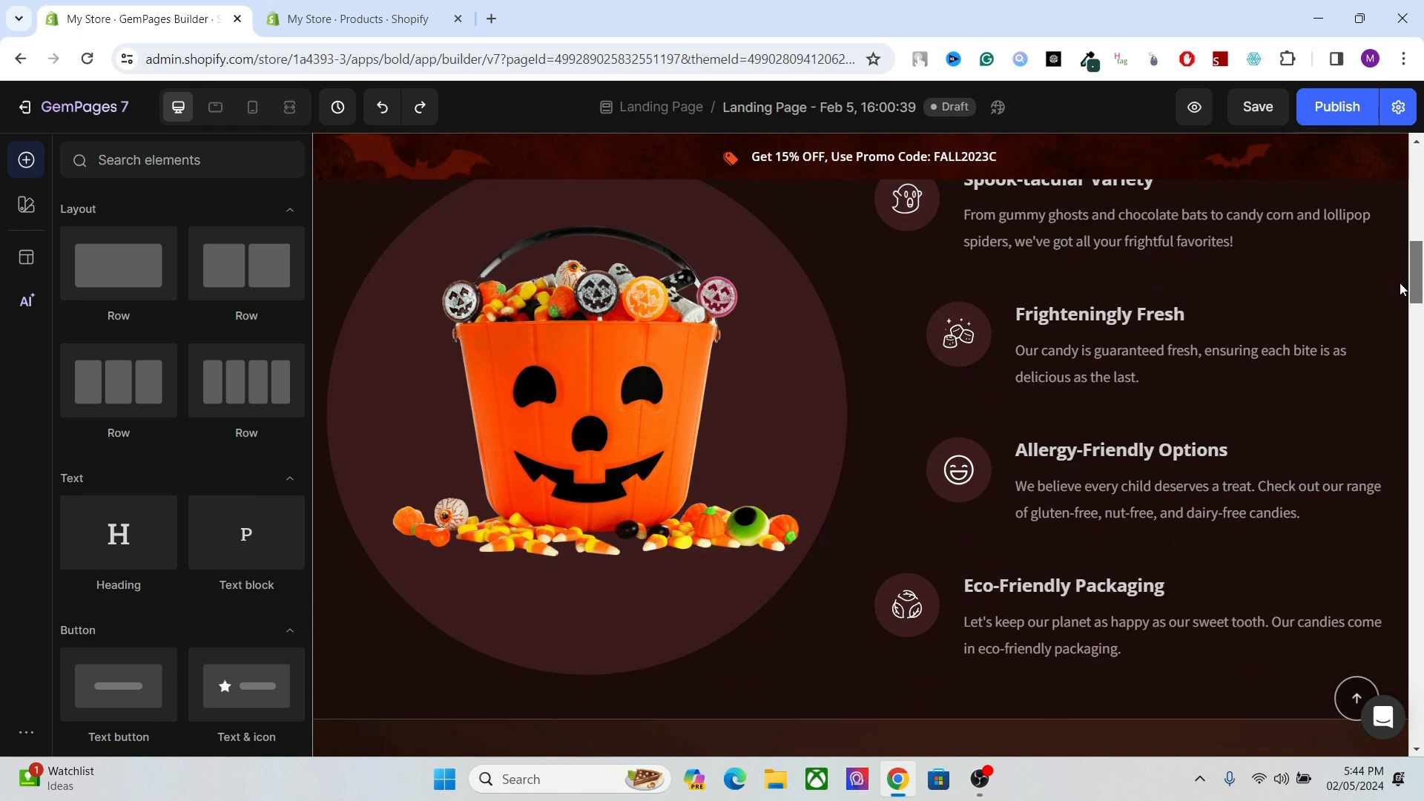
pyautogui.click(571, 365)
pyautogui.moveTo(306, 300); pyautogui.dragTo(306, 579)
pyautogui.click(153, 645)
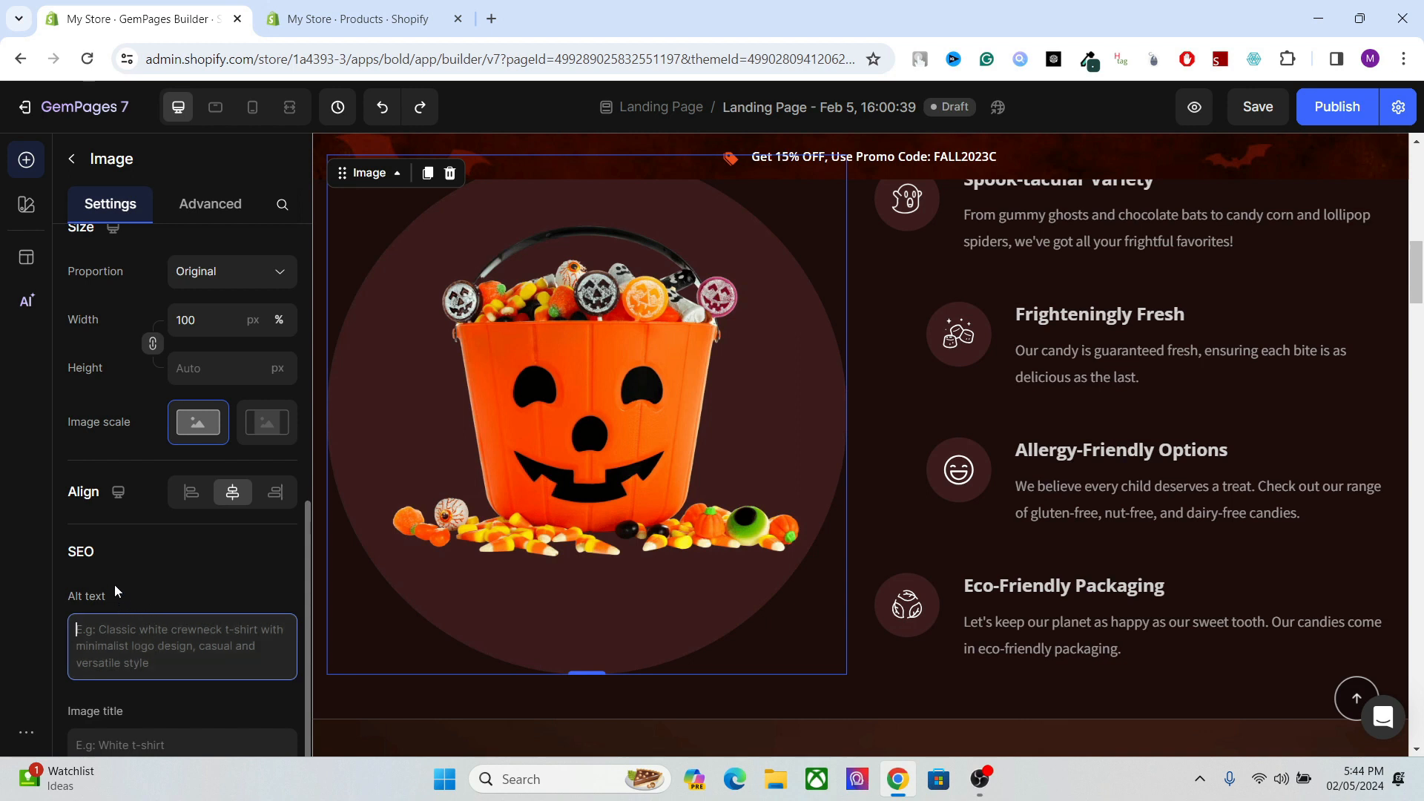
pyautogui.click(558, 337)
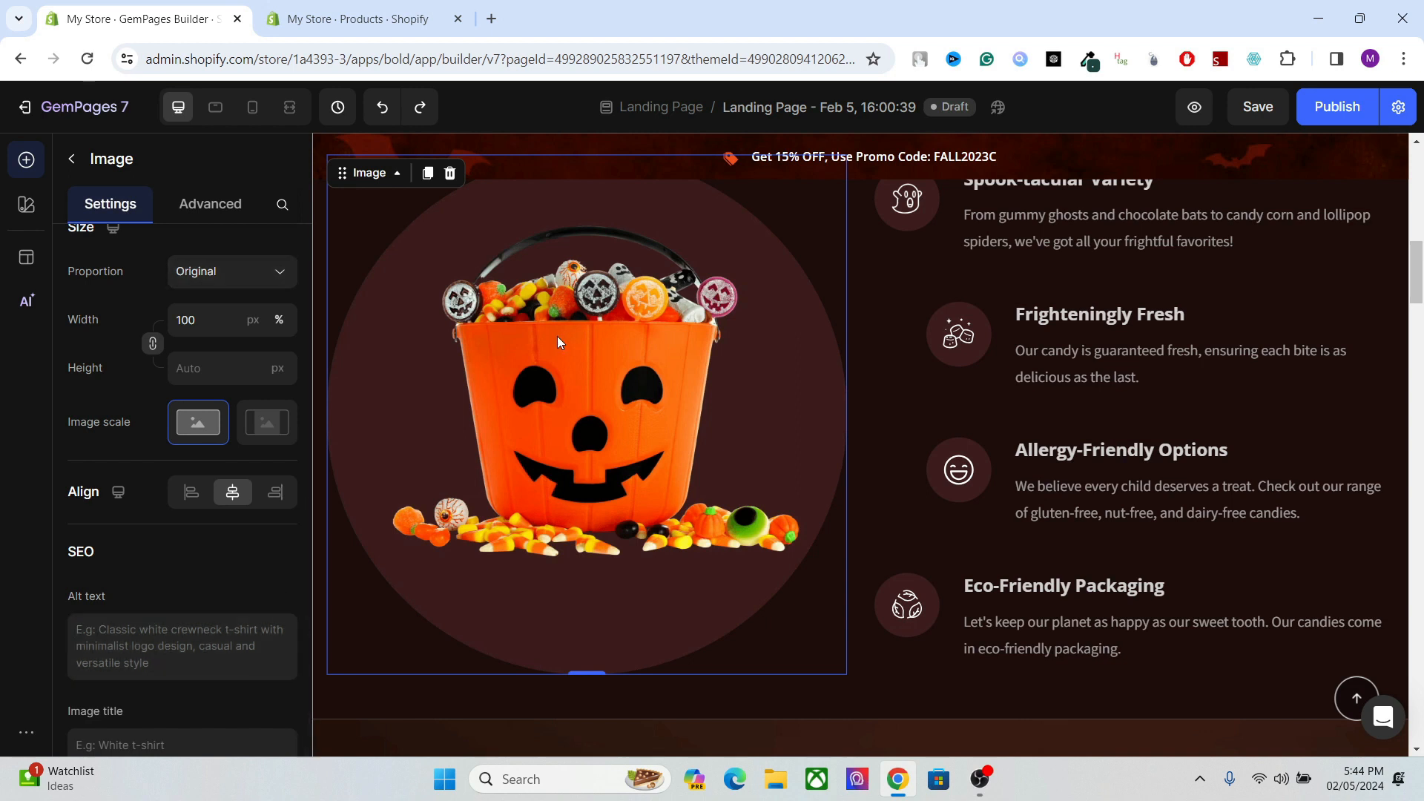
# - Examine the hero banner's layout, image source and size settings, along with the text settings of its heading
pyautogui.moveTo(1417, 285); pyautogui.dragTo(1422, 182)
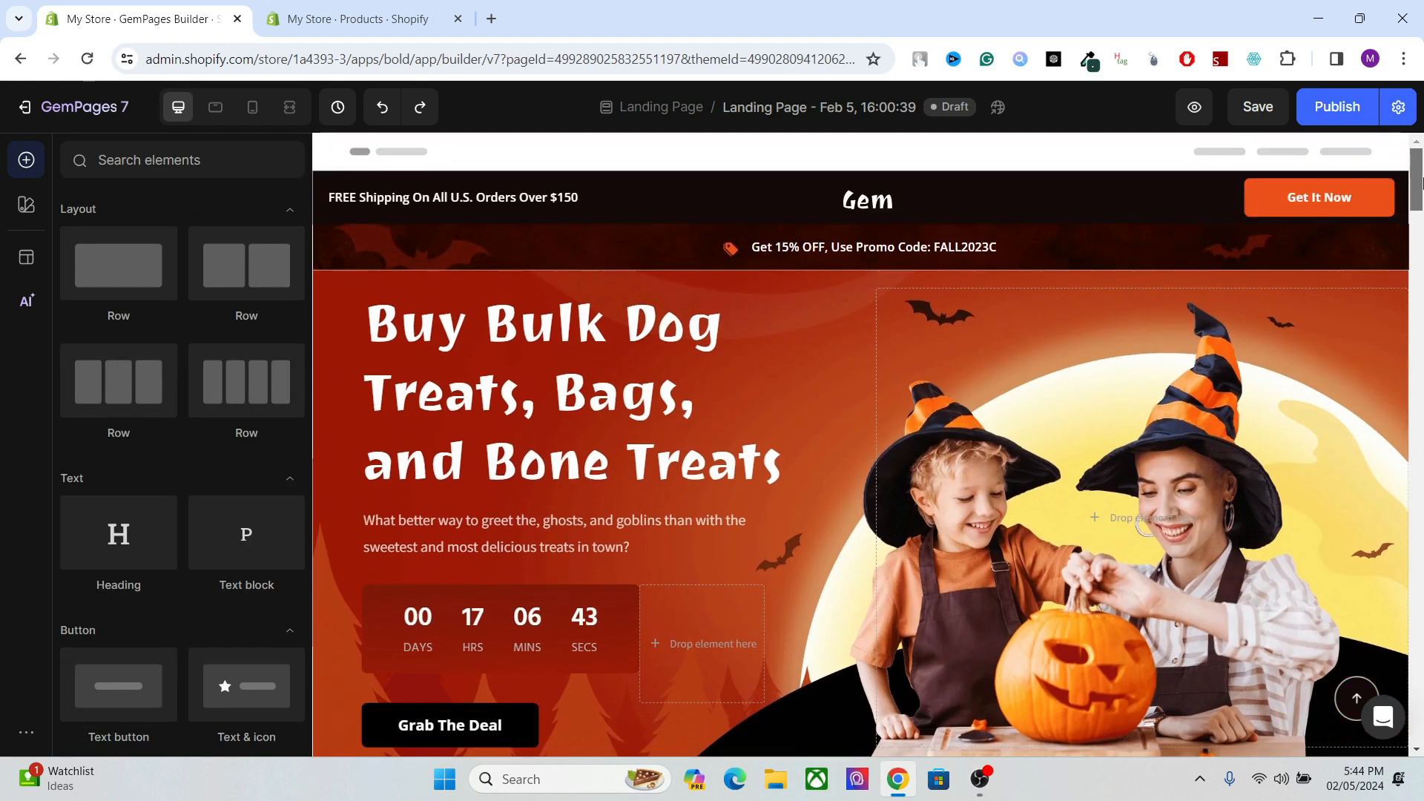
pyautogui.scroll(-1, 1186, 222)
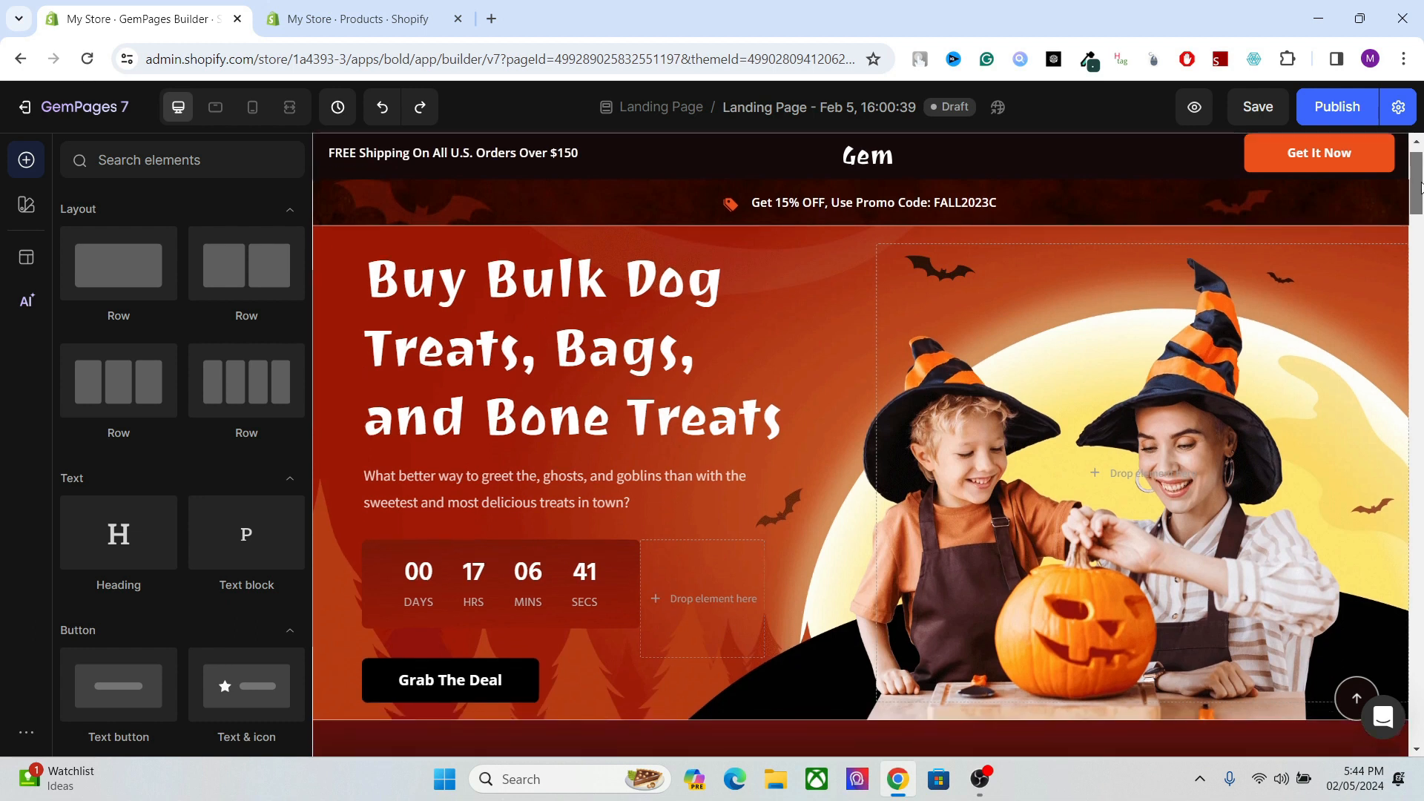
pyautogui.click(847, 252)
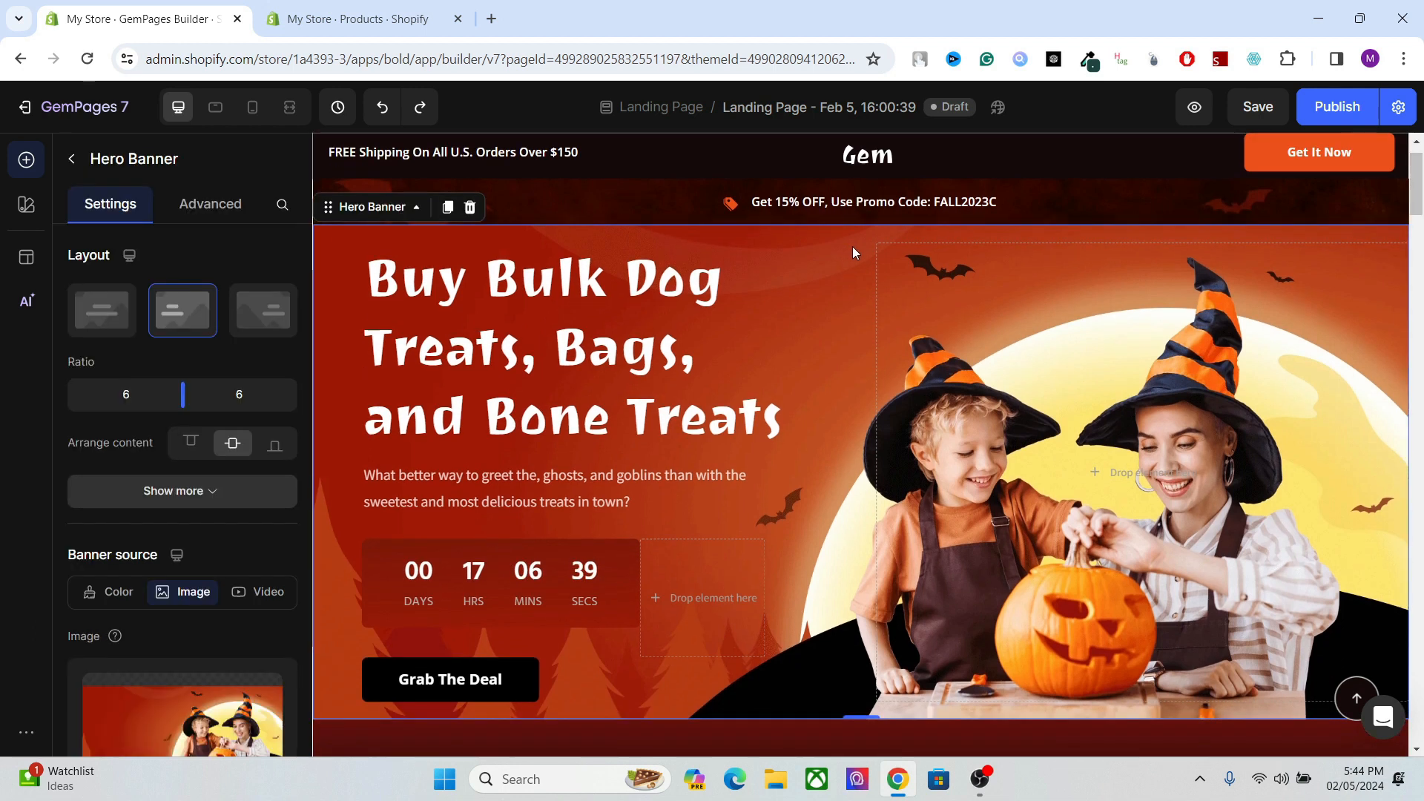
pyautogui.click(669, 321)
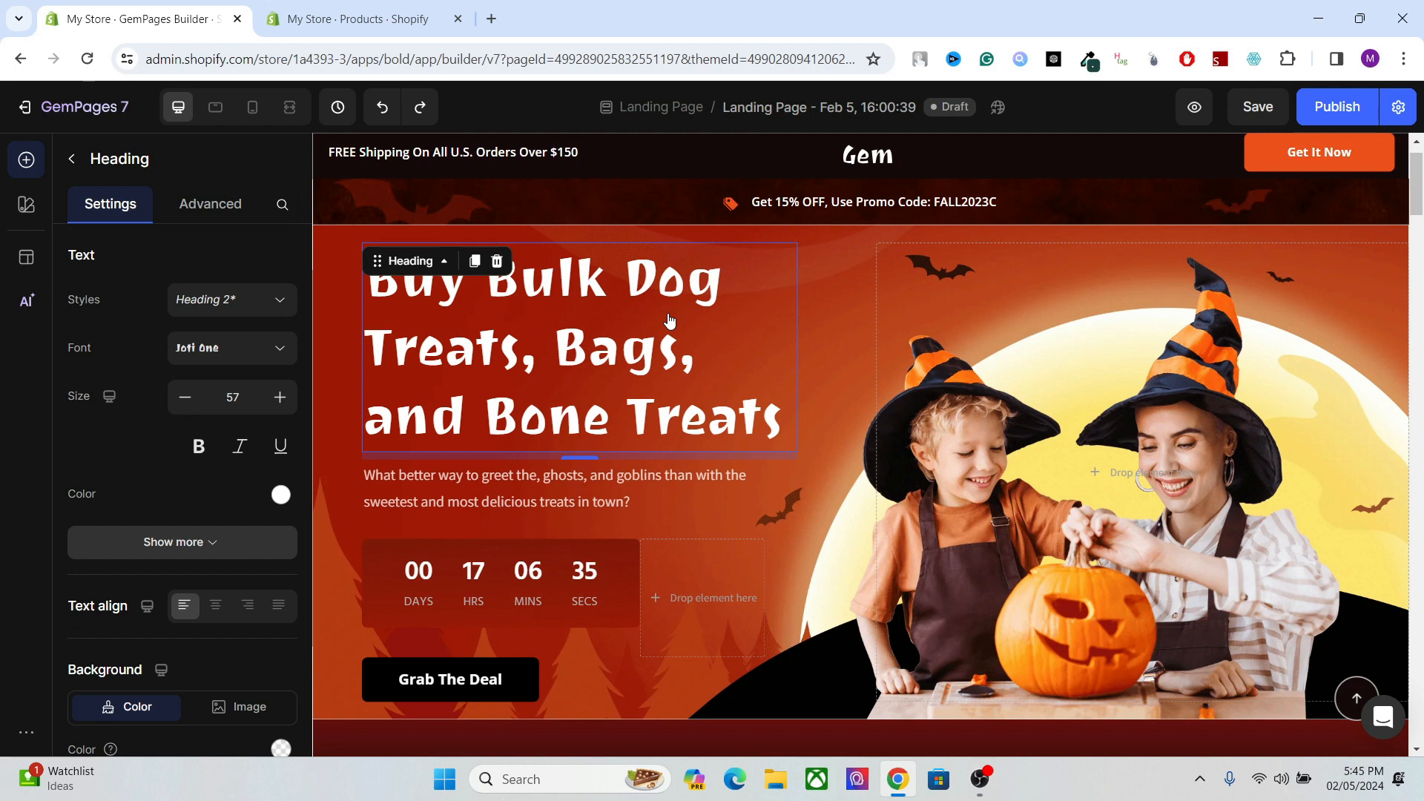
pyautogui.click(835, 276)
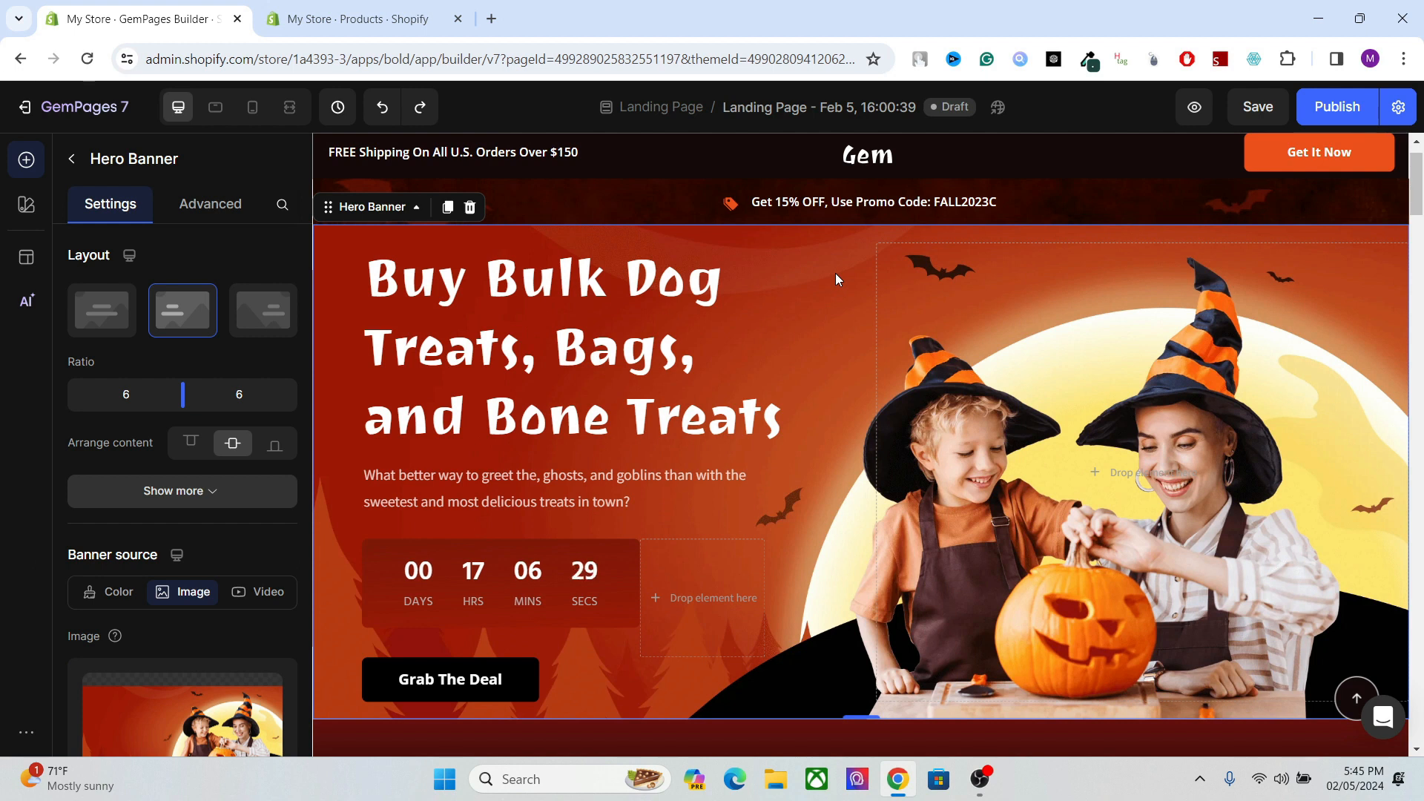
pyautogui.click(1415, 195)
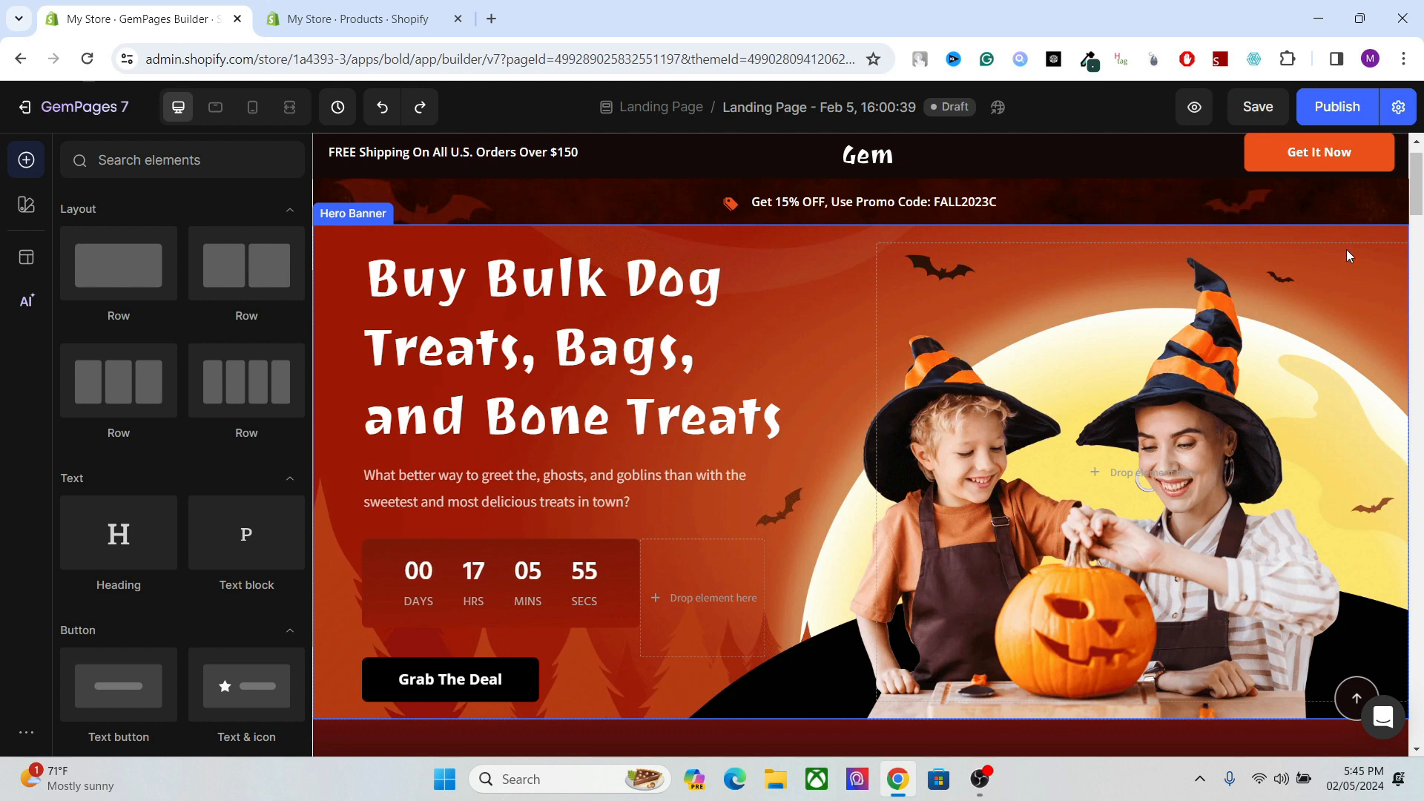
pyautogui.scroll(-1, 1417, 192)
pyautogui.scroll(1, 1417, 191)
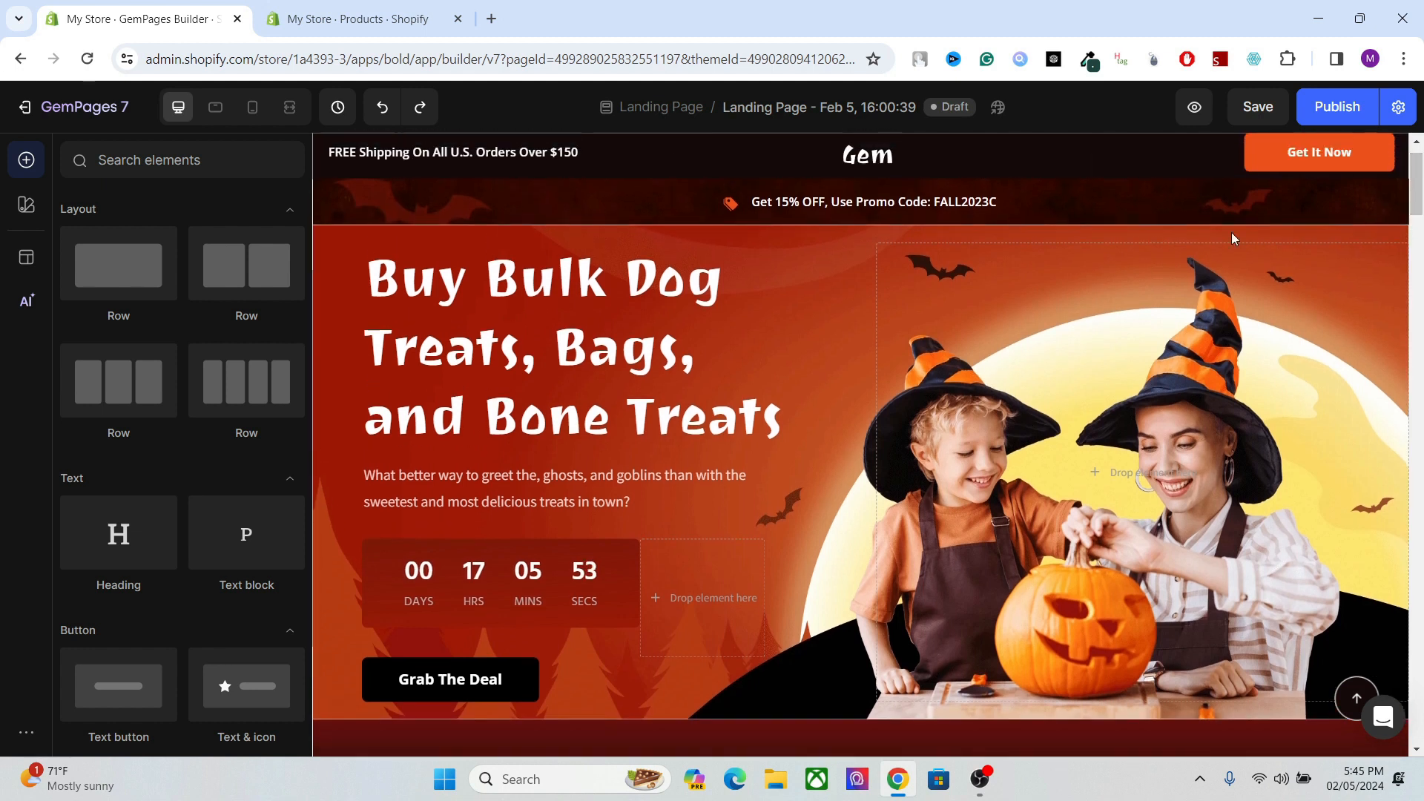
pyautogui.click(1075, 252)
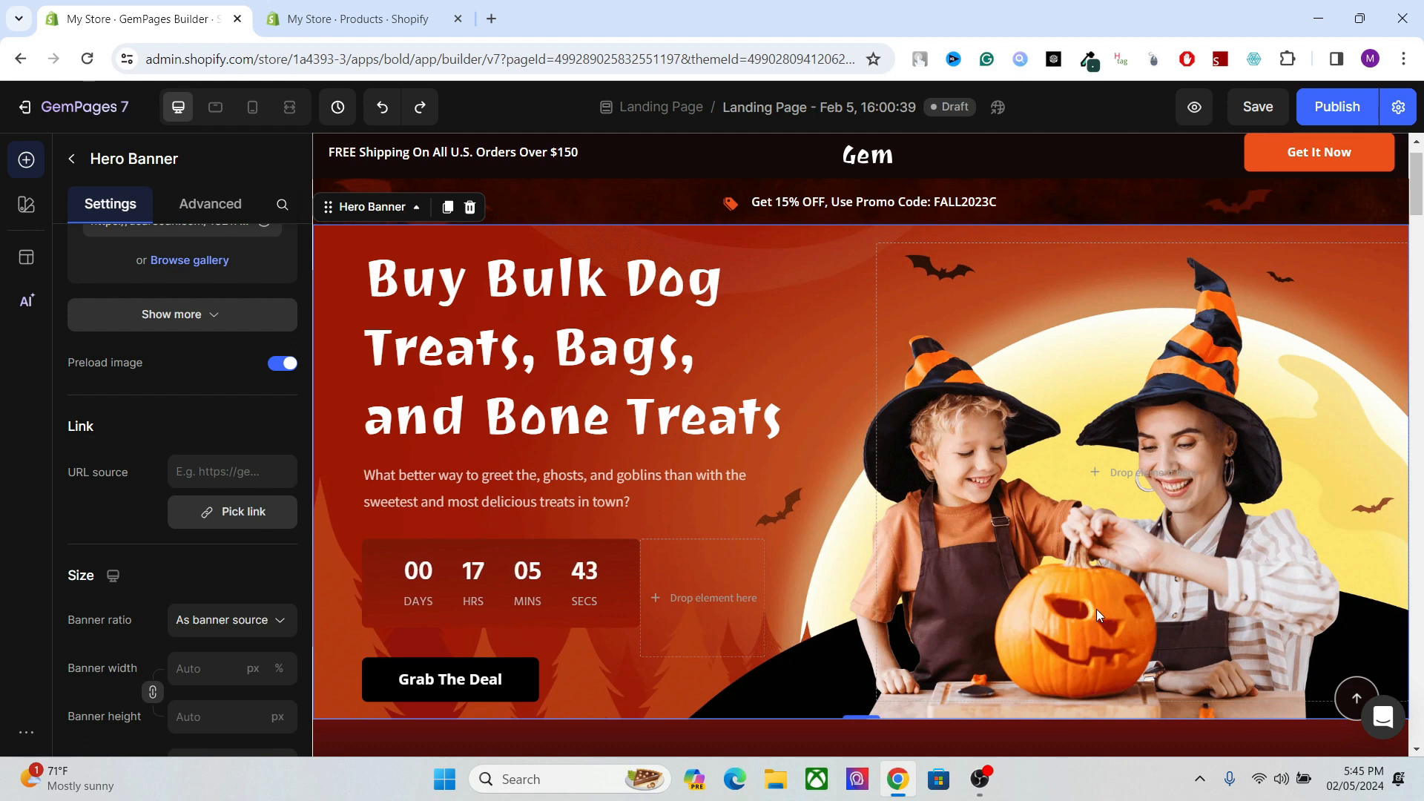
# - Set the pumpkin bucket image's alt text to "A Pumpkin shaped bucket filled with candies. An image related to Halloween."
pyautogui.moveTo(1417, 204); pyautogui.dragTo(1412, 265)
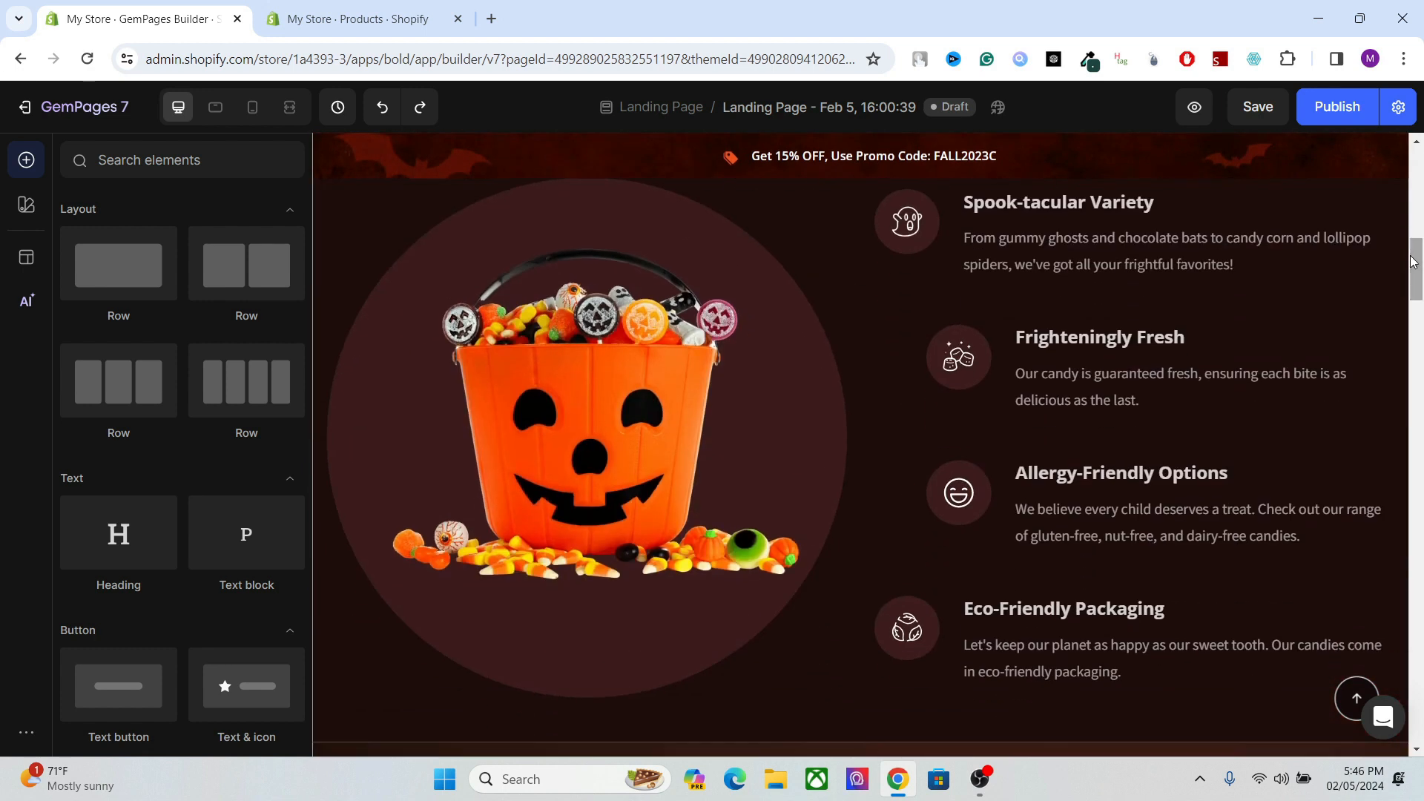
pyautogui.click(617, 384)
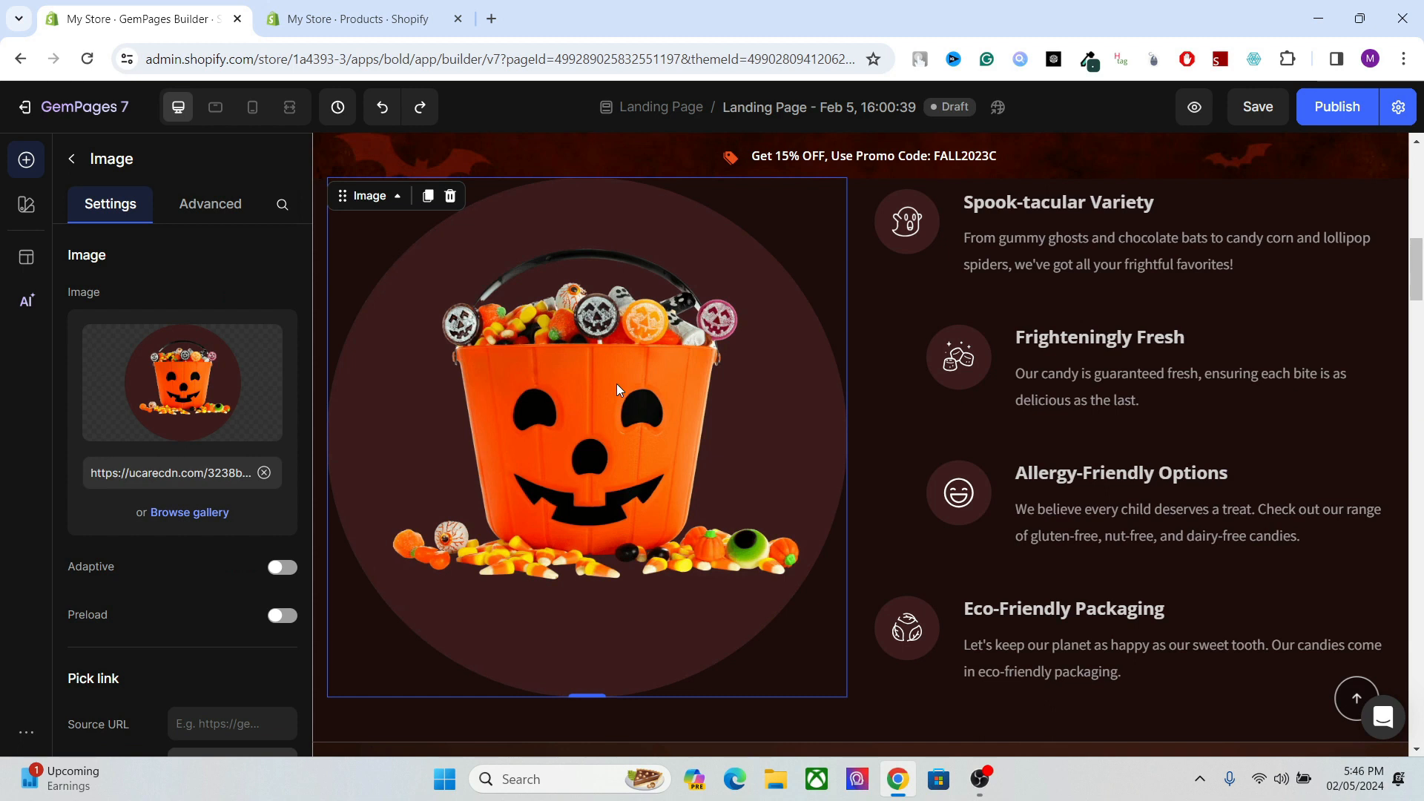
pyautogui.moveTo(305, 331); pyautogui.dragTo(305, 628)
pyautogui.click(220, 608)
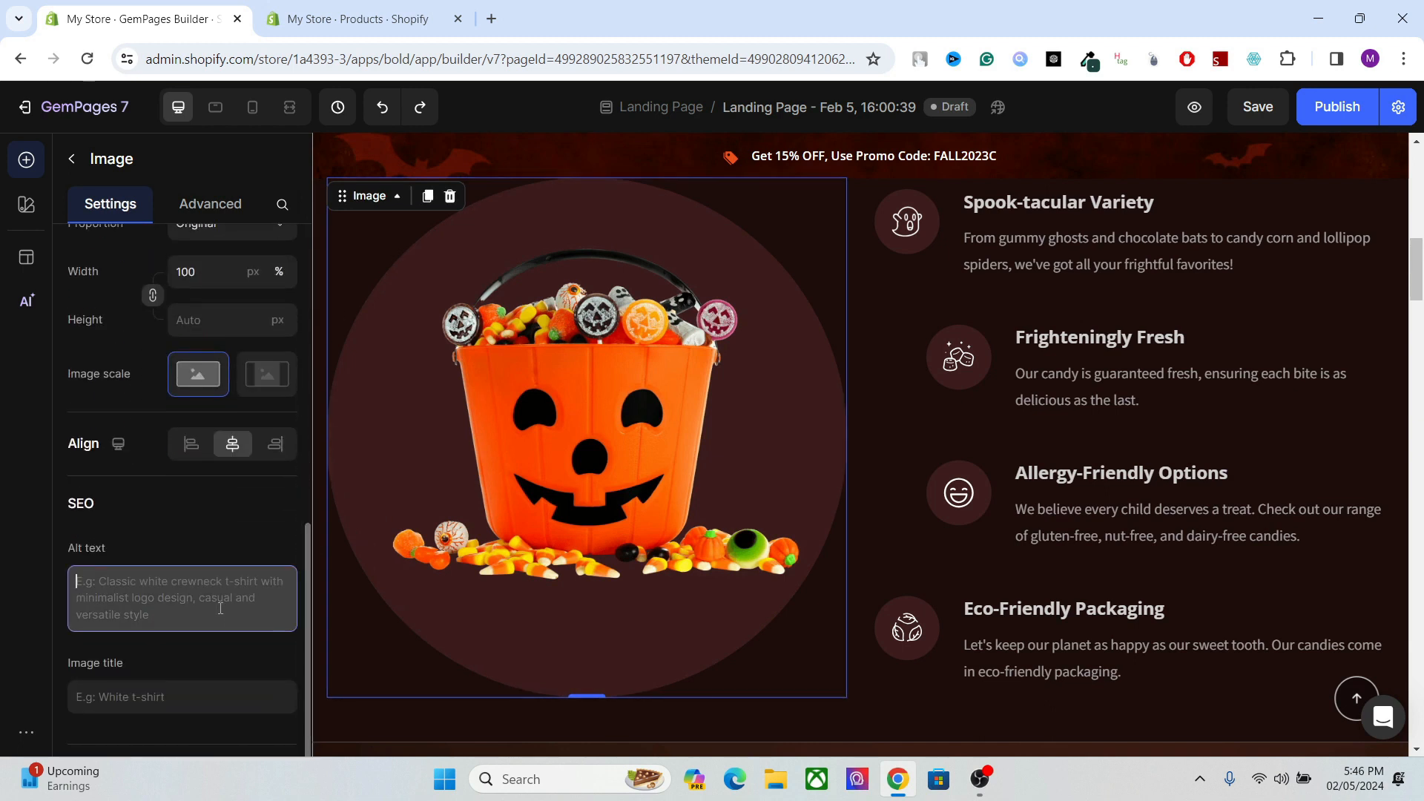
pyautogui.write('A ')
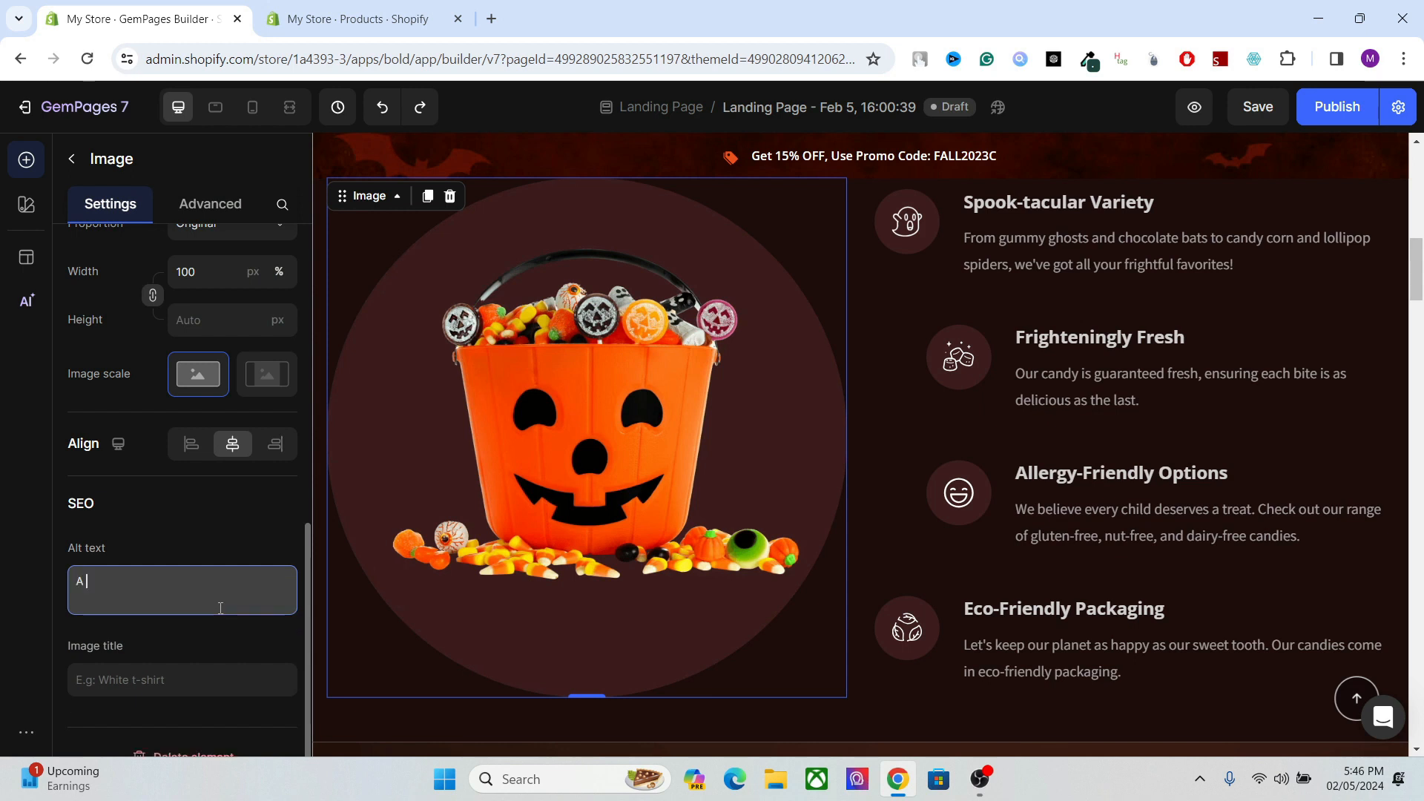
pyautogui.write('Pumpkin shaped bucke')
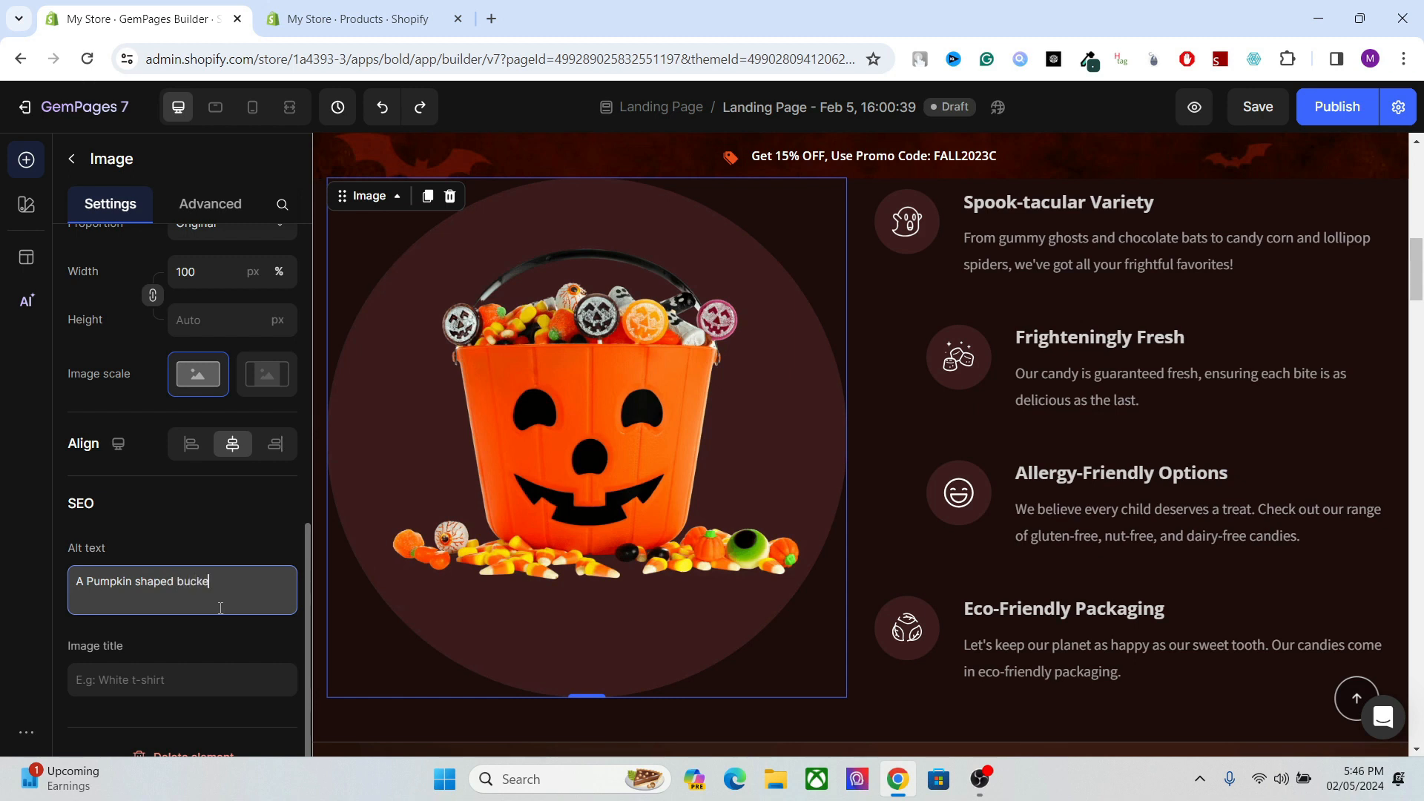
pyautogui.write('t filled with candies. AAn imag')
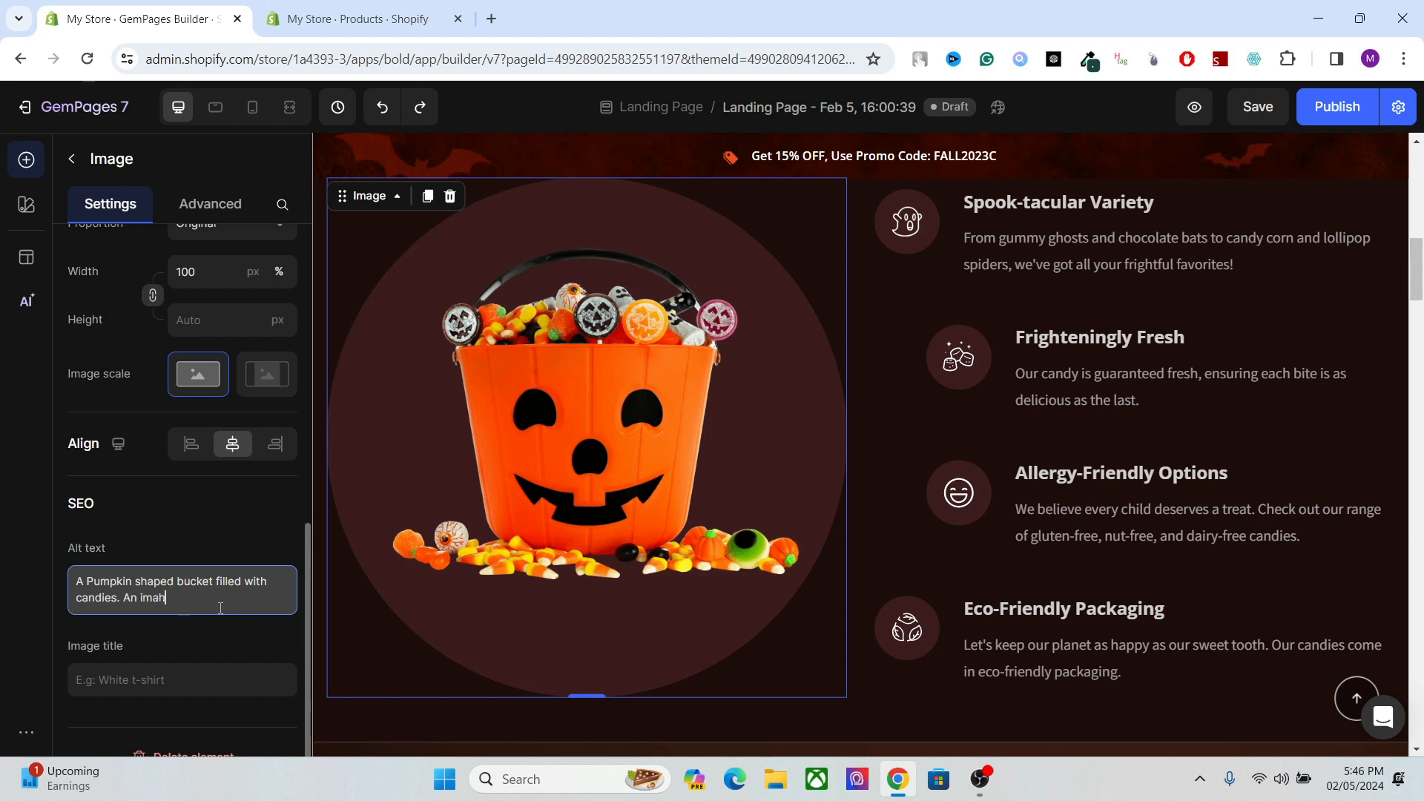
pyautogui.write('e related to Halloween.')
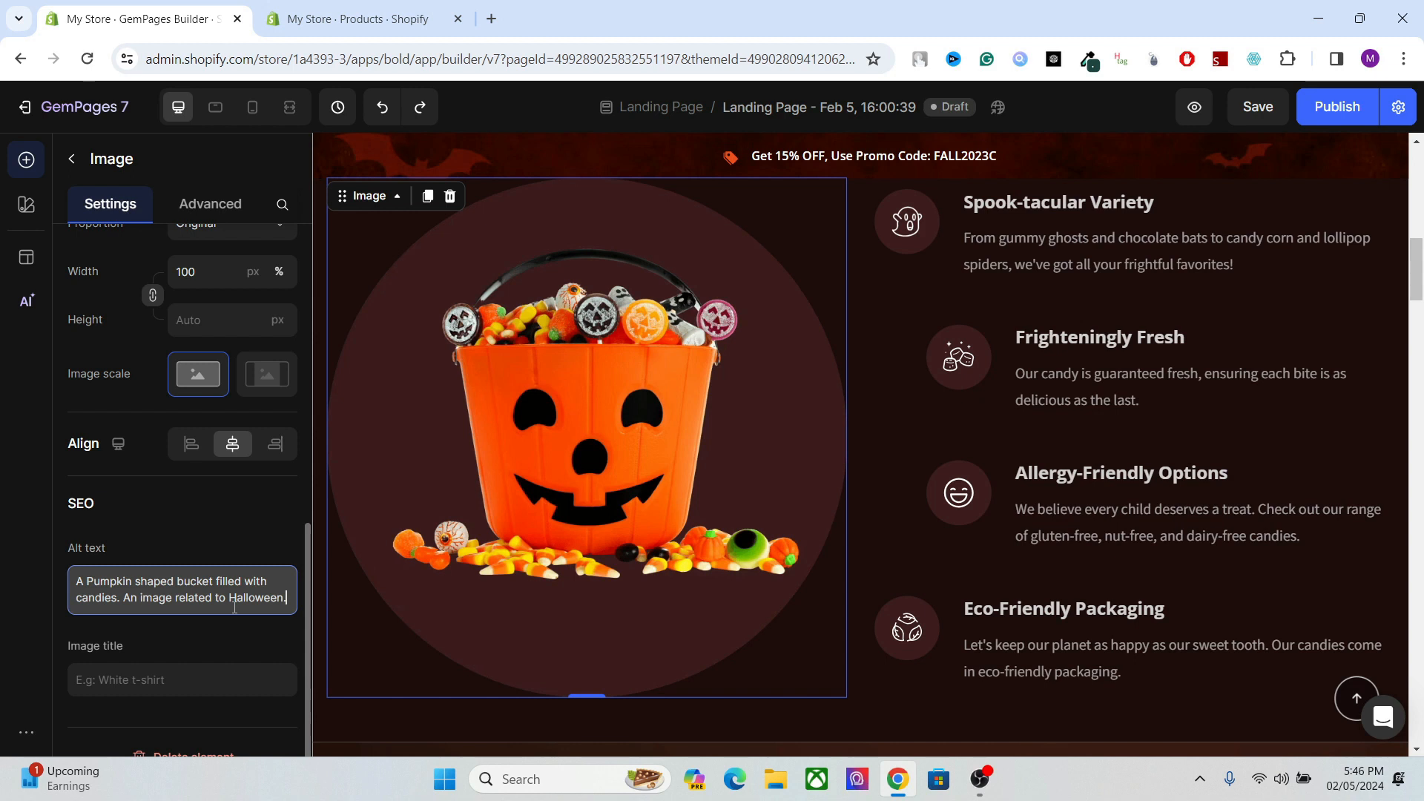
pyautogui.doubleClick(244, 593)
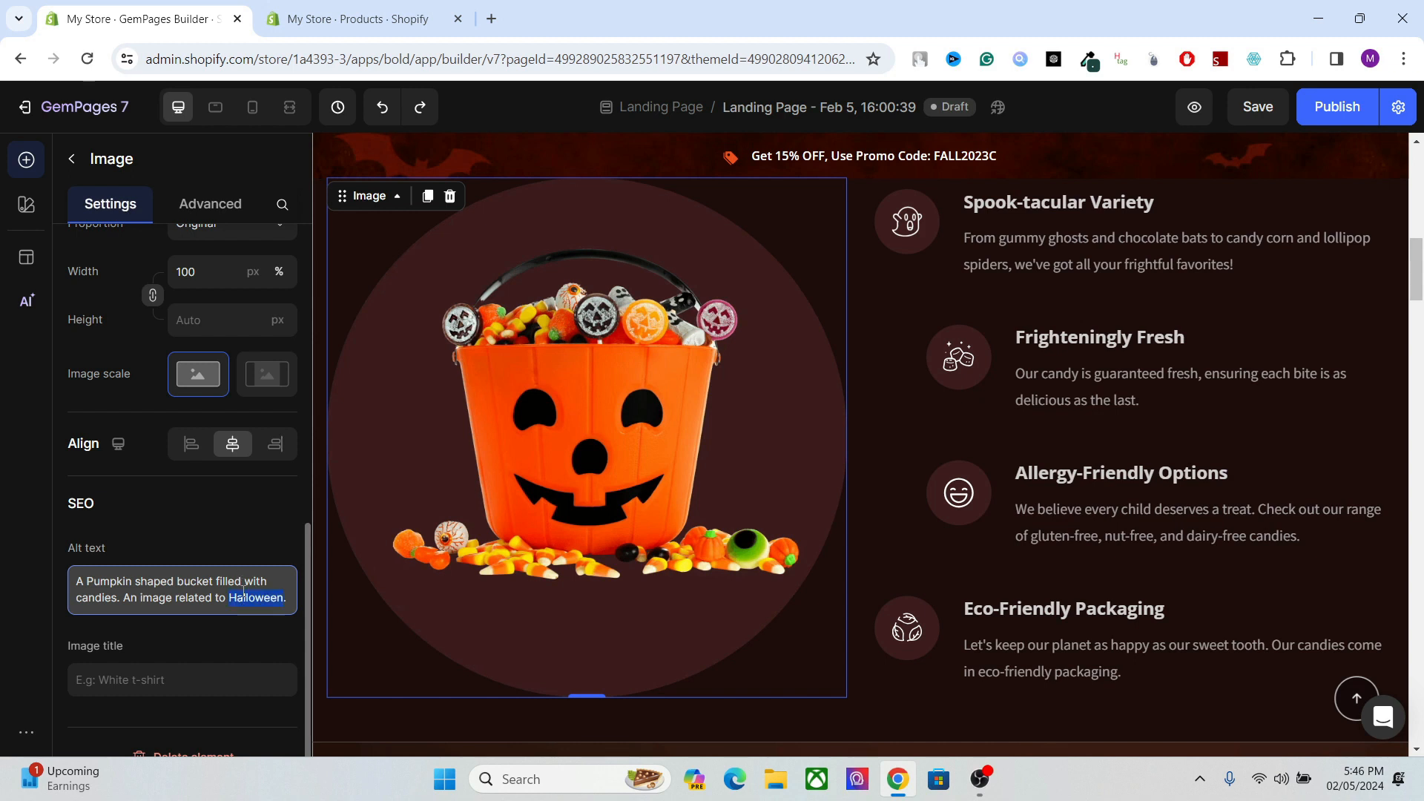
pyautogui.click(515, 465)
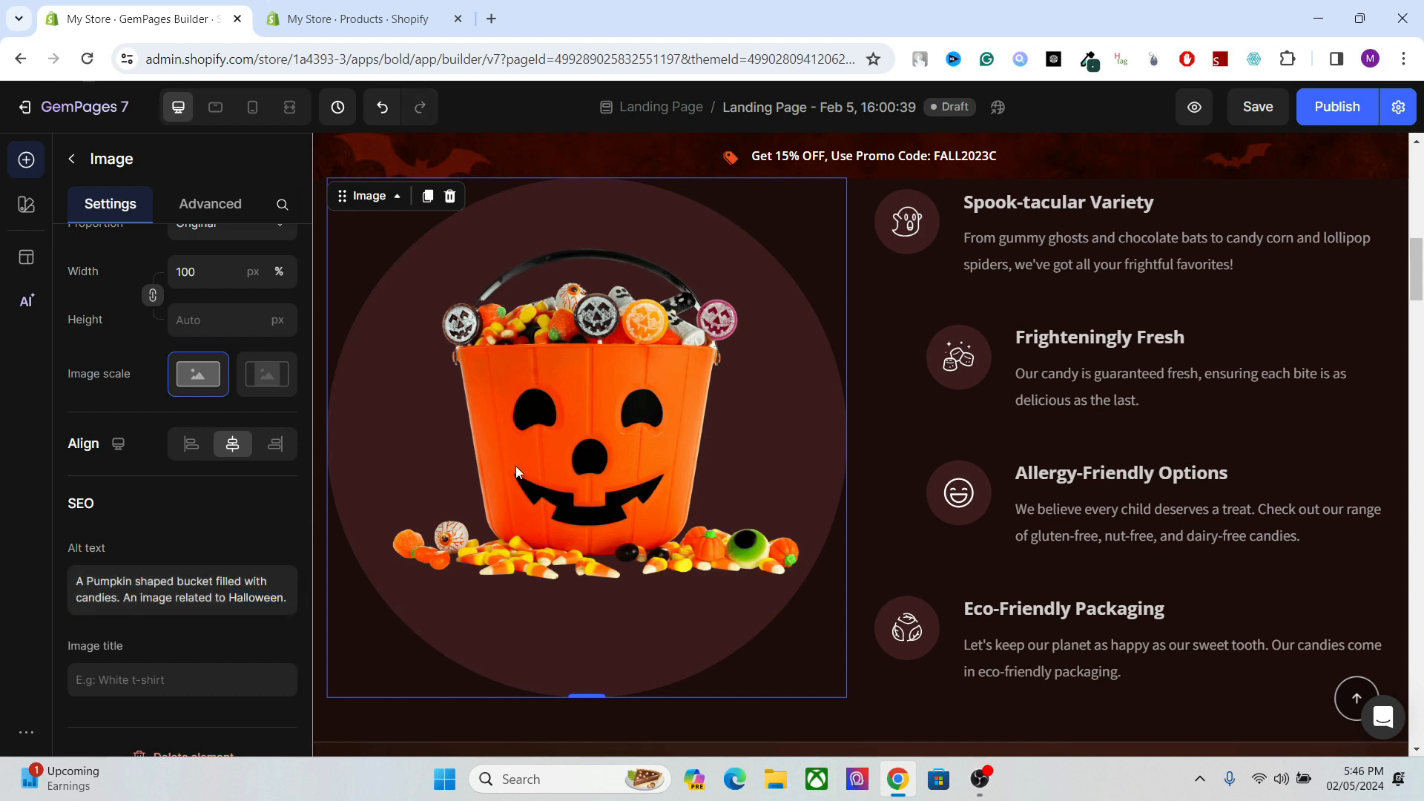
# - Examine the featured image size and quality settings of the shoe gallery in the Demo Product section
pyautogui.moveTo(1415, 274); pyautogui.dragTo(1413, 382)
pyautogui.click(1154, 372)
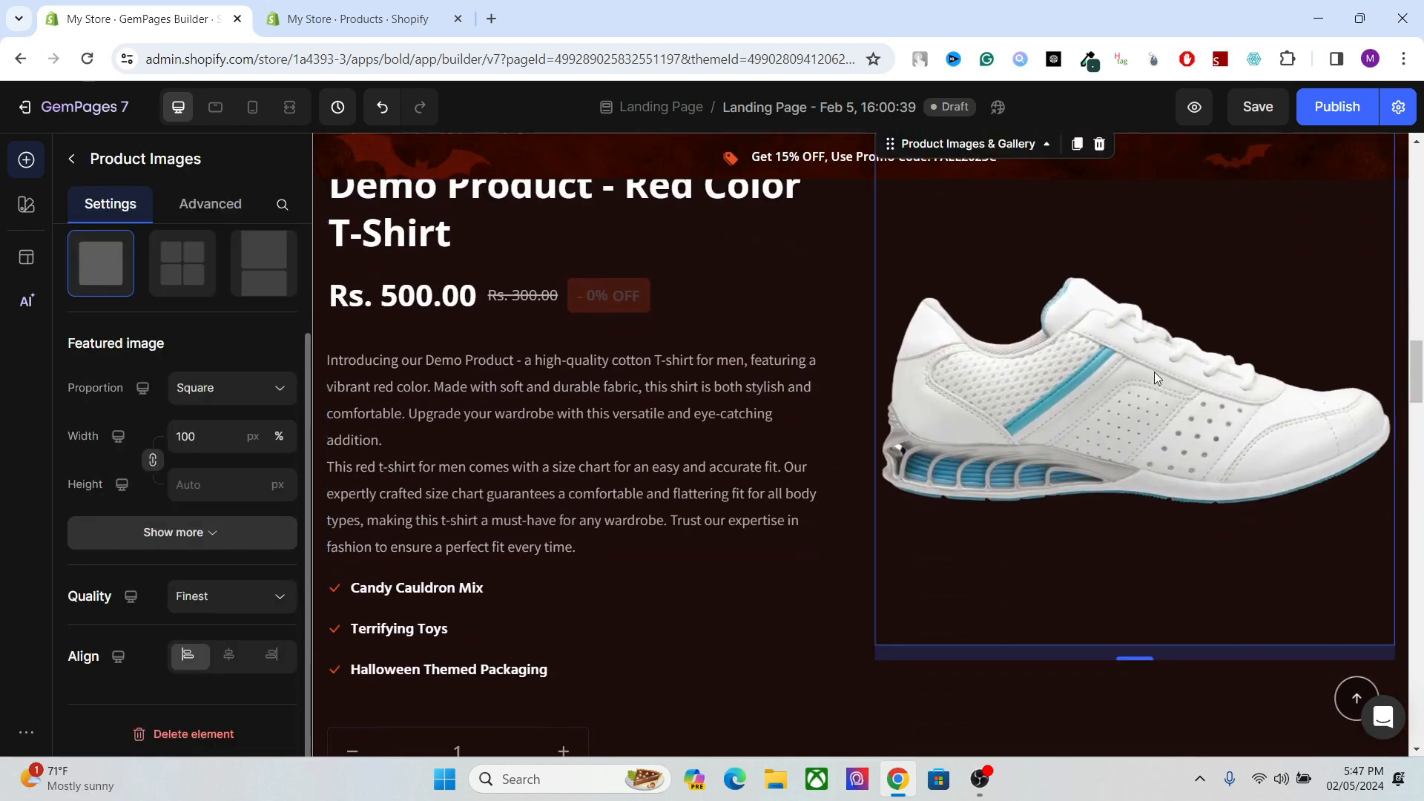
pyautogui.moveTo(1416, 386); pyautogui.dragTo(1418, 374)
pyautogui.click(1159, 455)
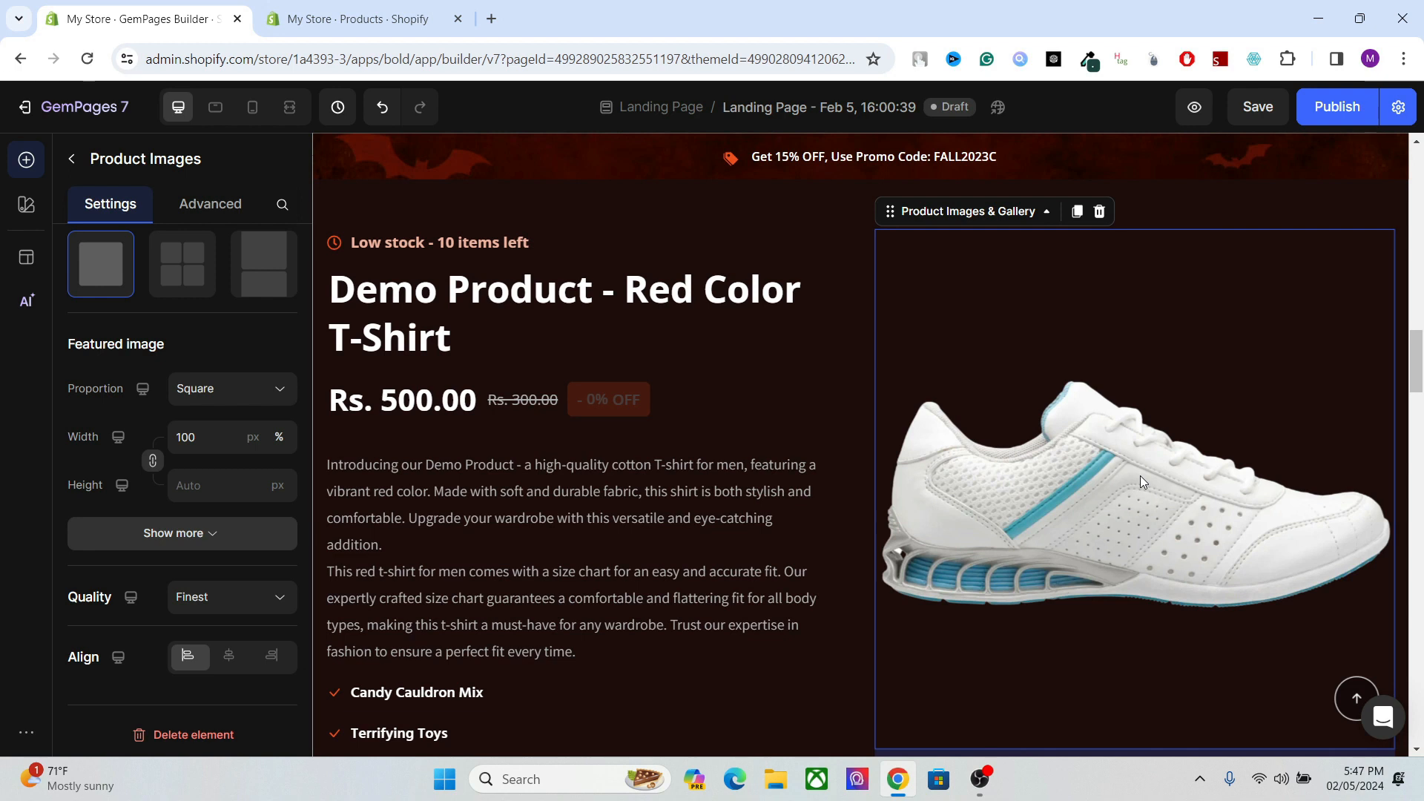
pyautogui.click(1417, 374)
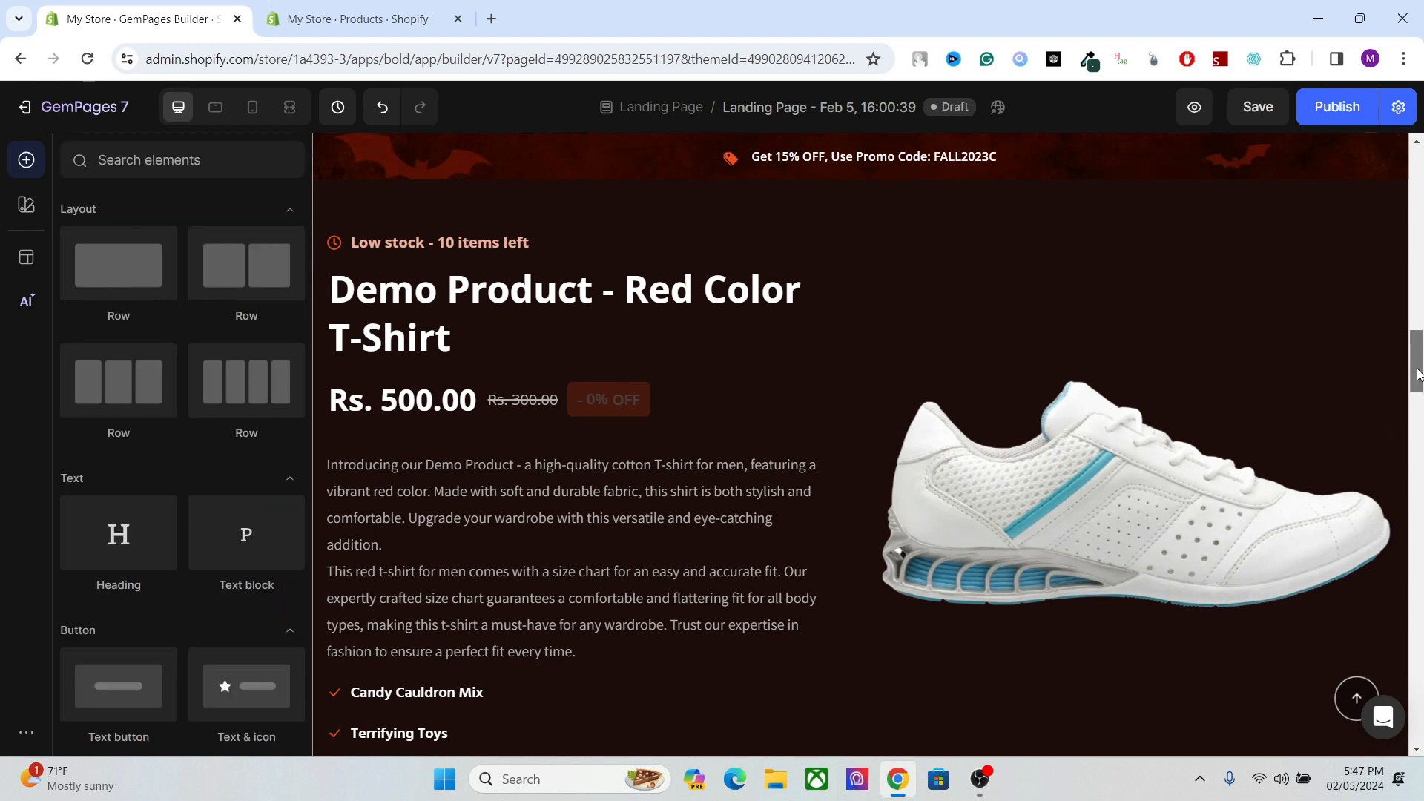
pyautogui.scroll(-1, 1417, 375)
pyautogui.click(1202, 371)
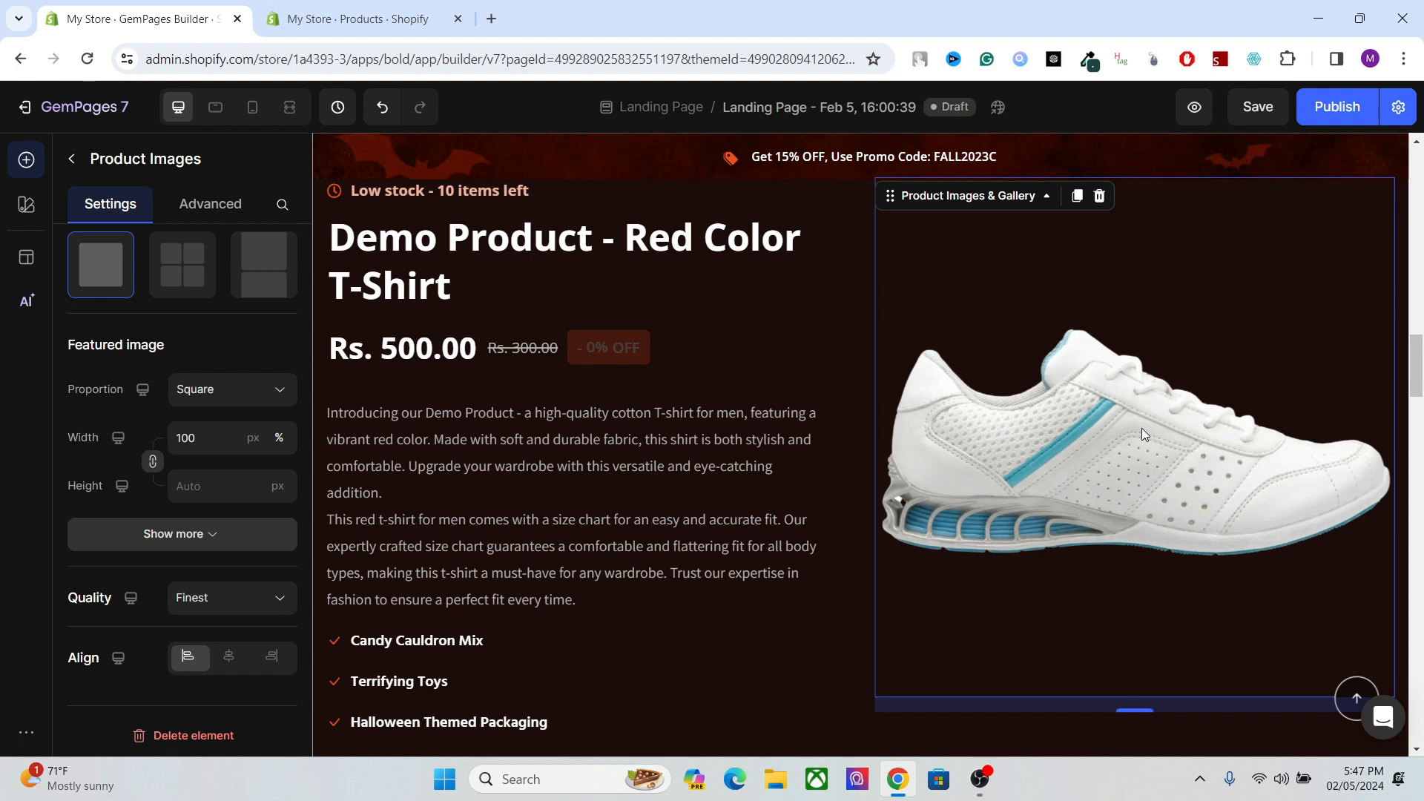
pyautogui.scroll(-1, 1211, 348)
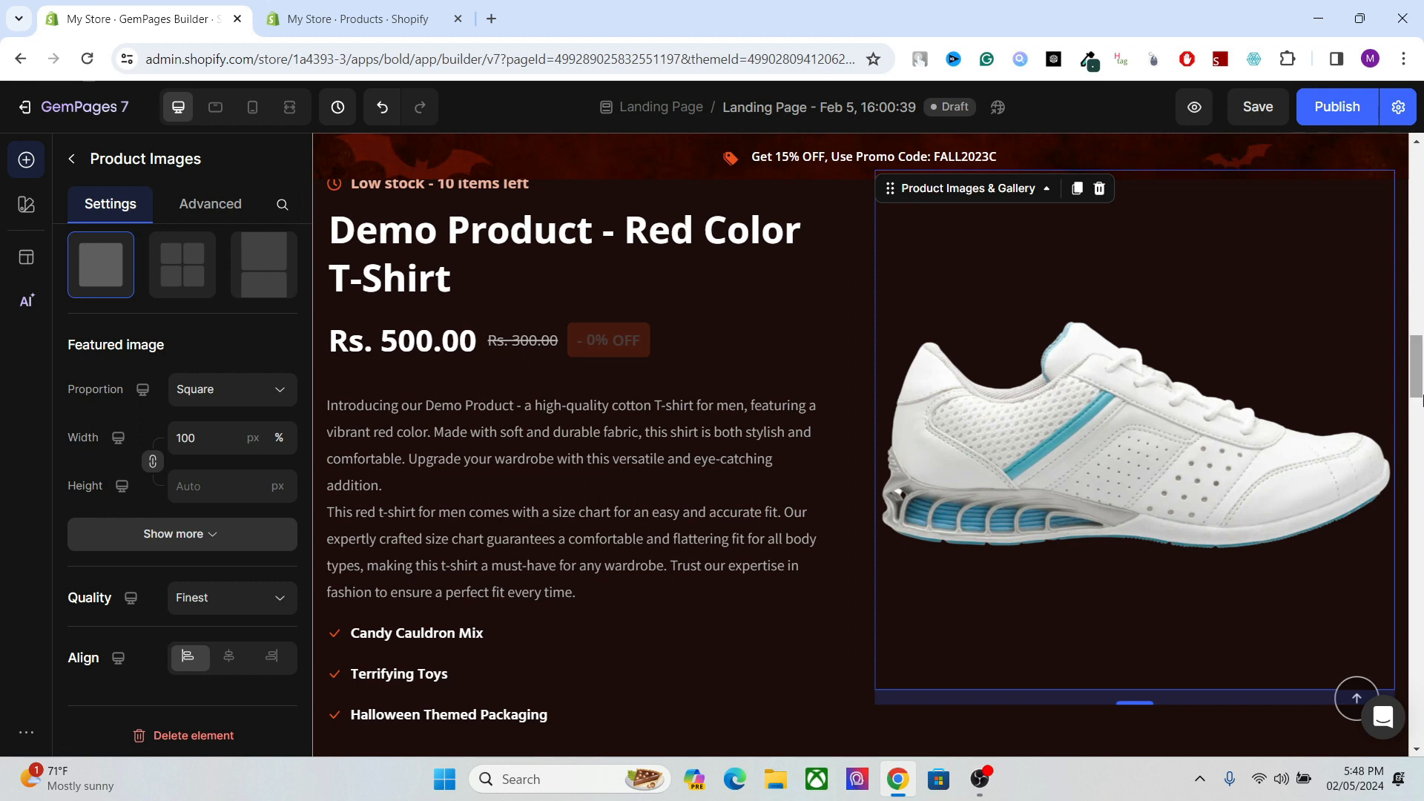
pyautogui.moveTo(1418, 393)
pyautogui.mouseDown()
pyautogui.moveTo(1418, 407)
pyautogui.moveTo(1418, 385)
pyautogui.mouseUp()
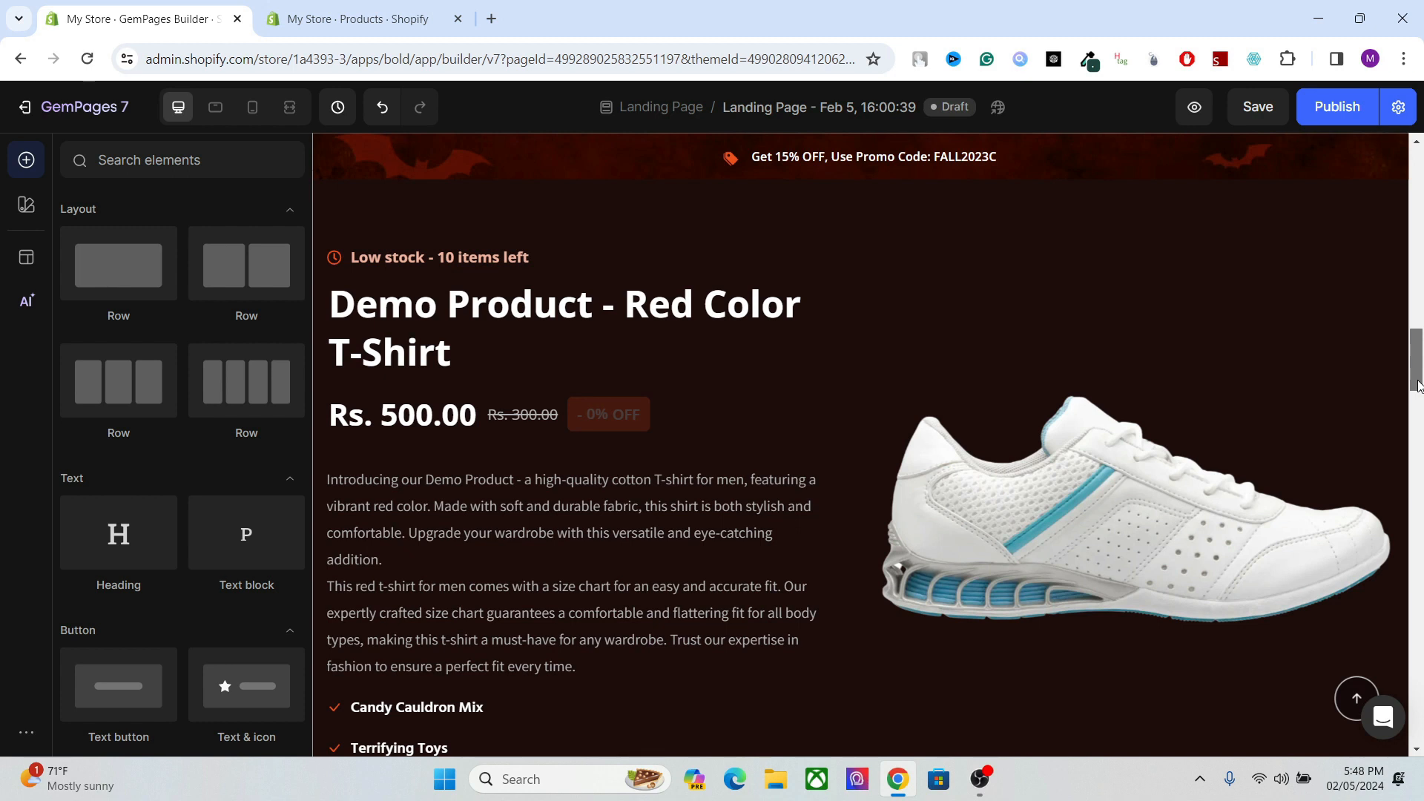
pyautogui.moveTo(1417, 381); pyautogui.dragTo(1417, 381)
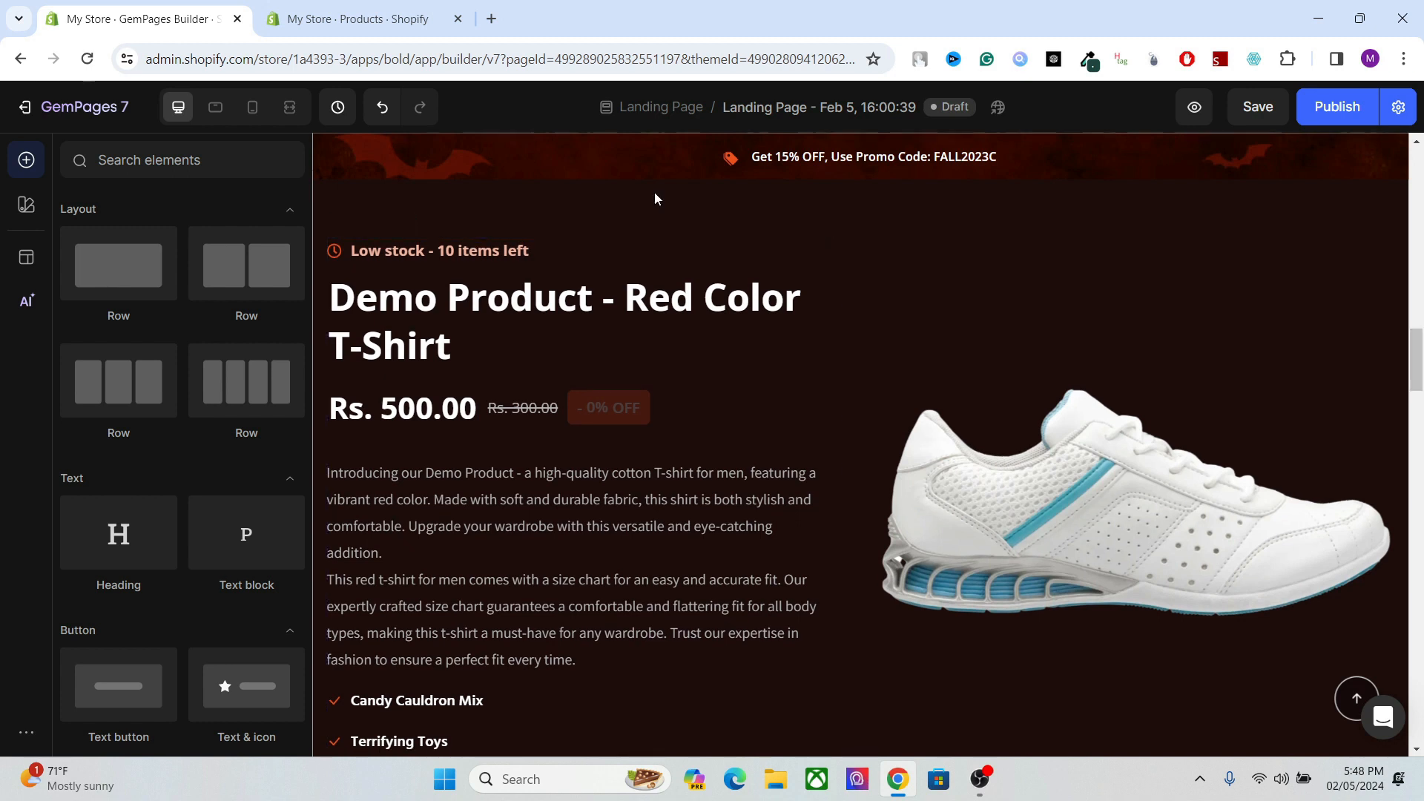
pyautogui.click(1057, 462)
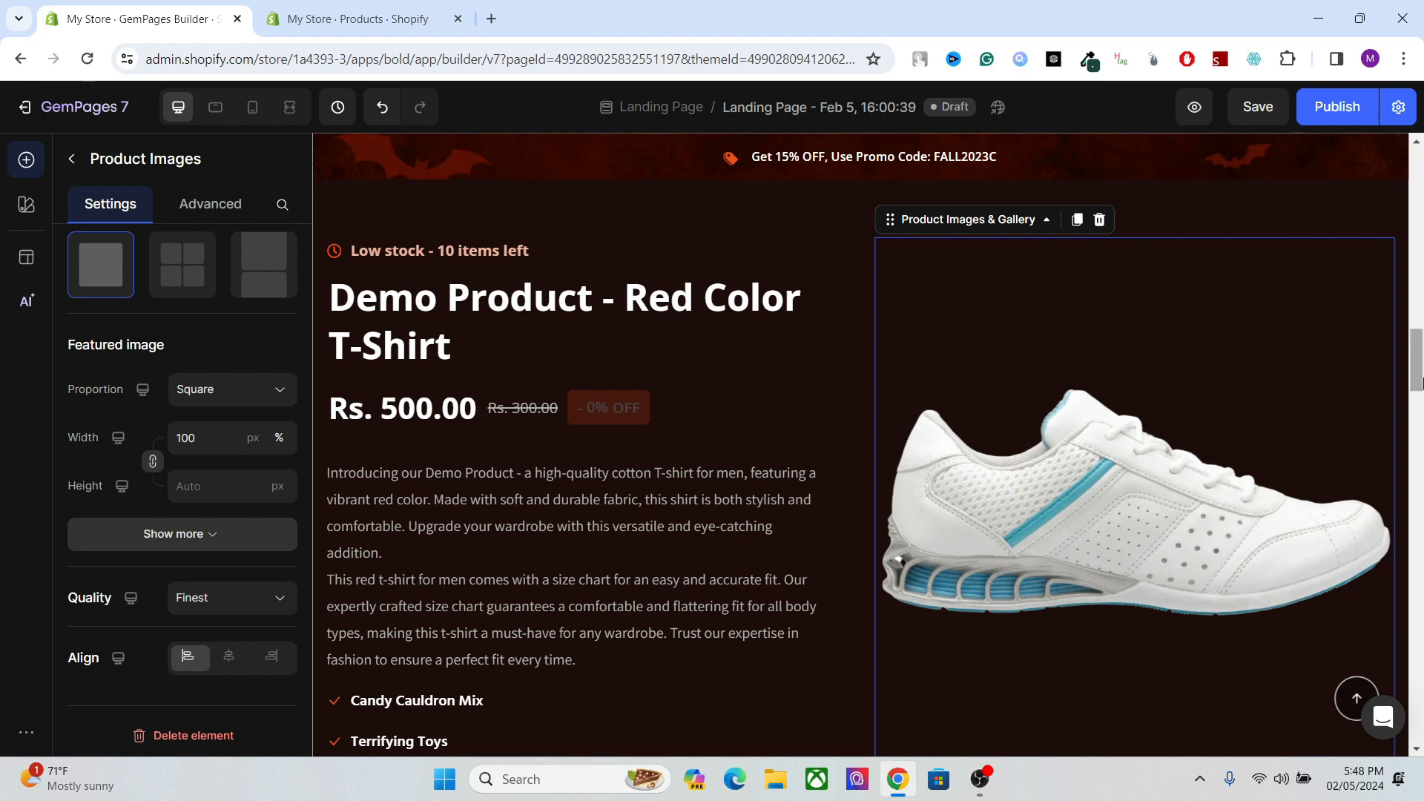
pyautogui.click(1417, 376)
pyautogui.click(1063, 466)
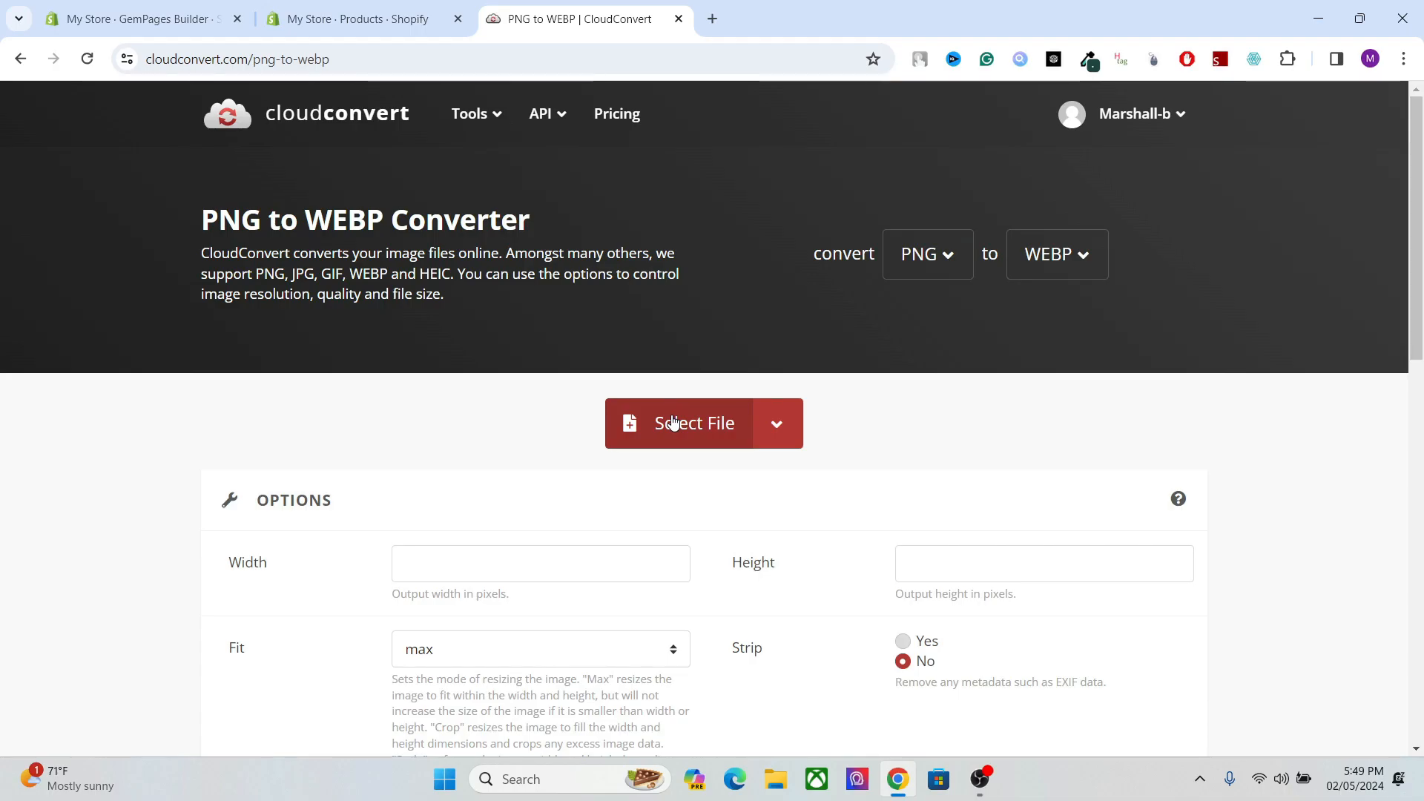
# - Review CloudConvert's file sources and output formats for PNG to WEBP conversion, and return to the Shopify Products page
pyautogui.click(779, 425)
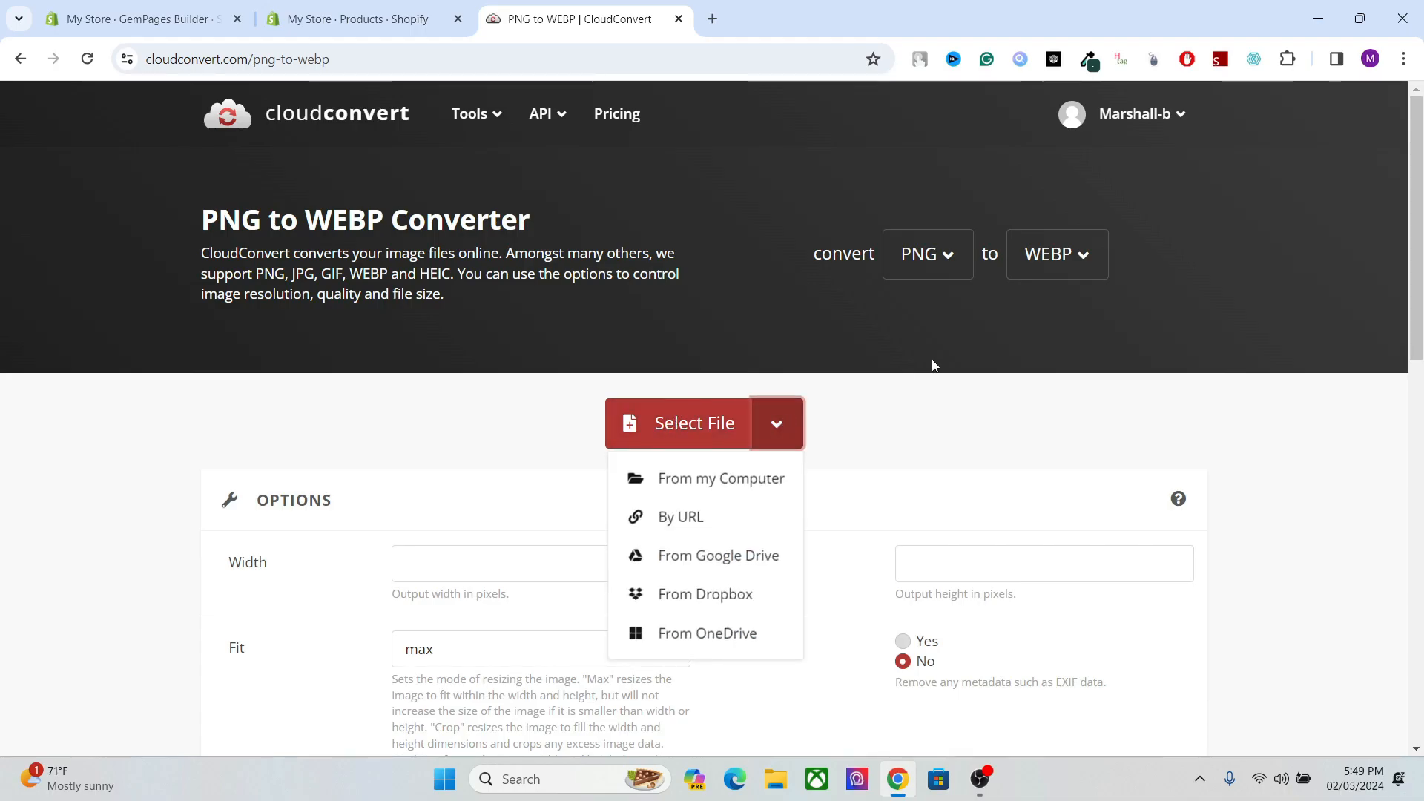
pyautogui.click(1060, 259)
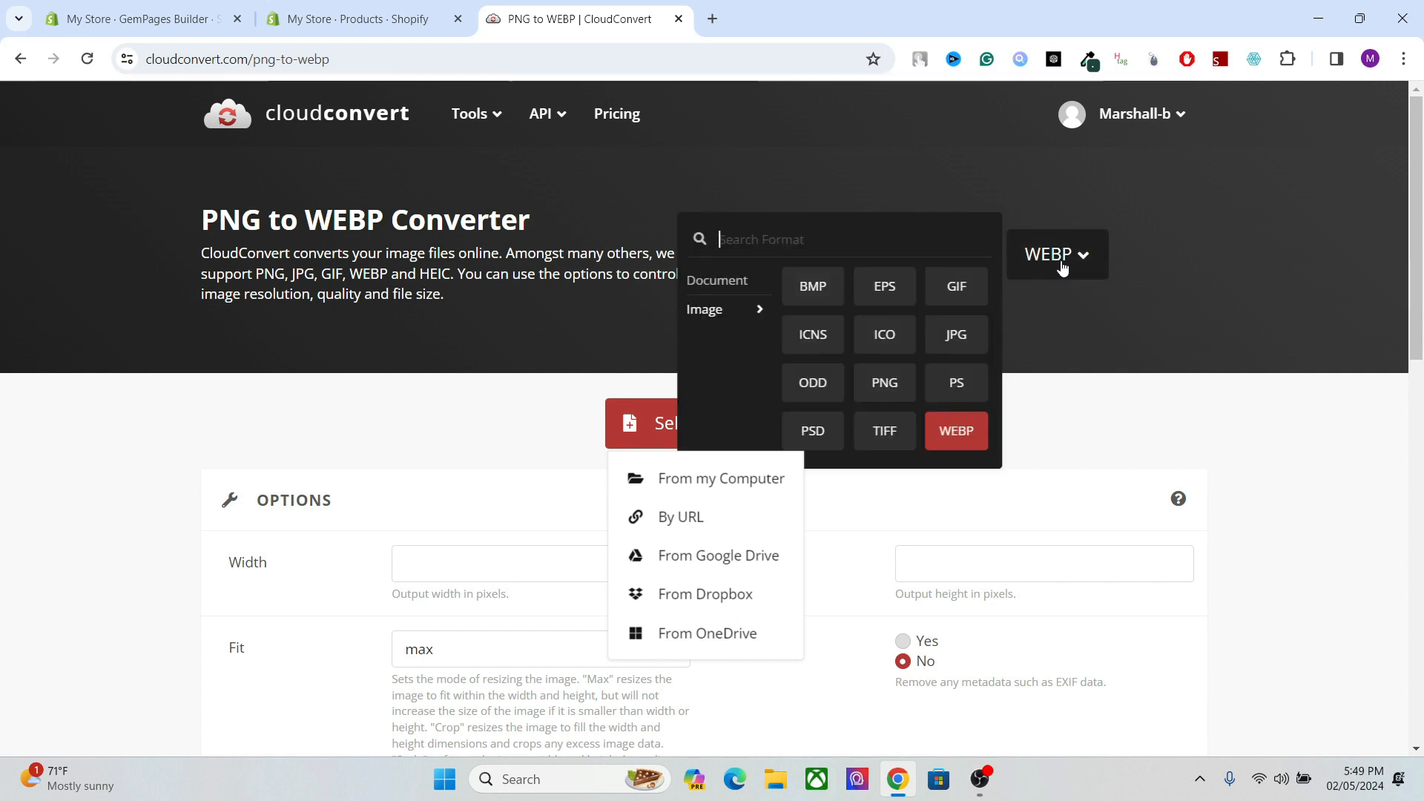
pyautogui.click(1121, 401)
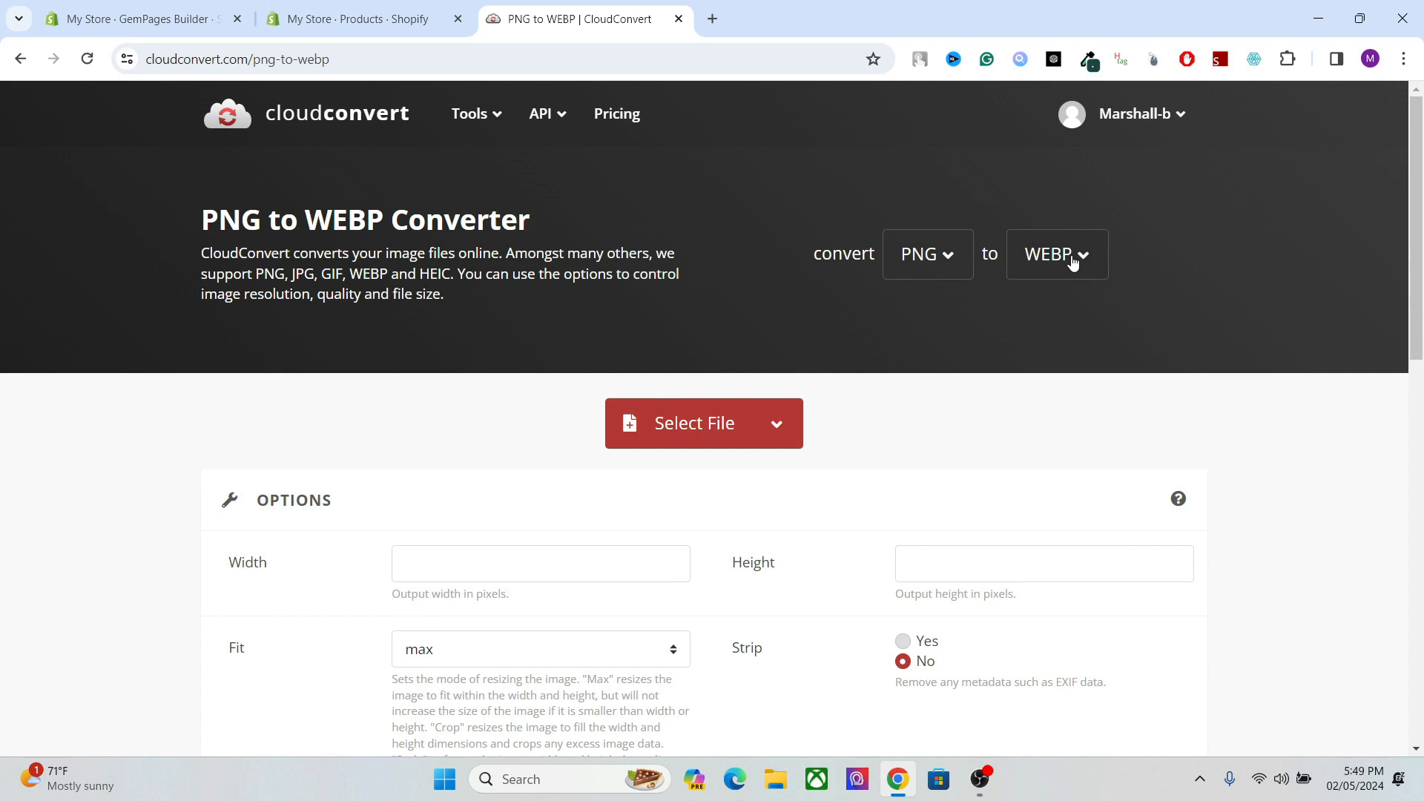
pyautogui.click(440, 6)
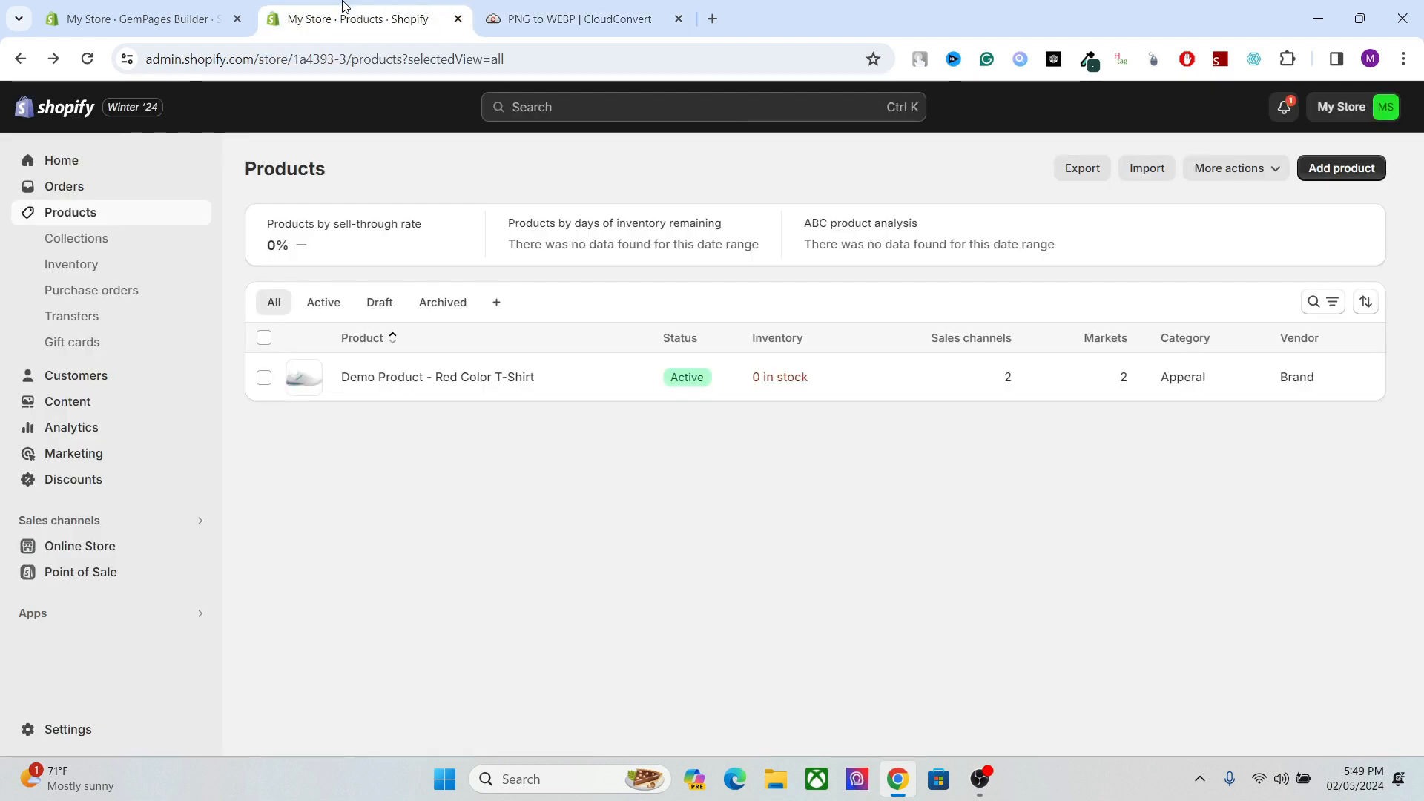
# - Open the Demo Product - Red Color T-Shirt from the Shopify product list
pyautogui.click(186, 11)
pyautogui.click(333, 15)
pyautogui.click(448, 378)
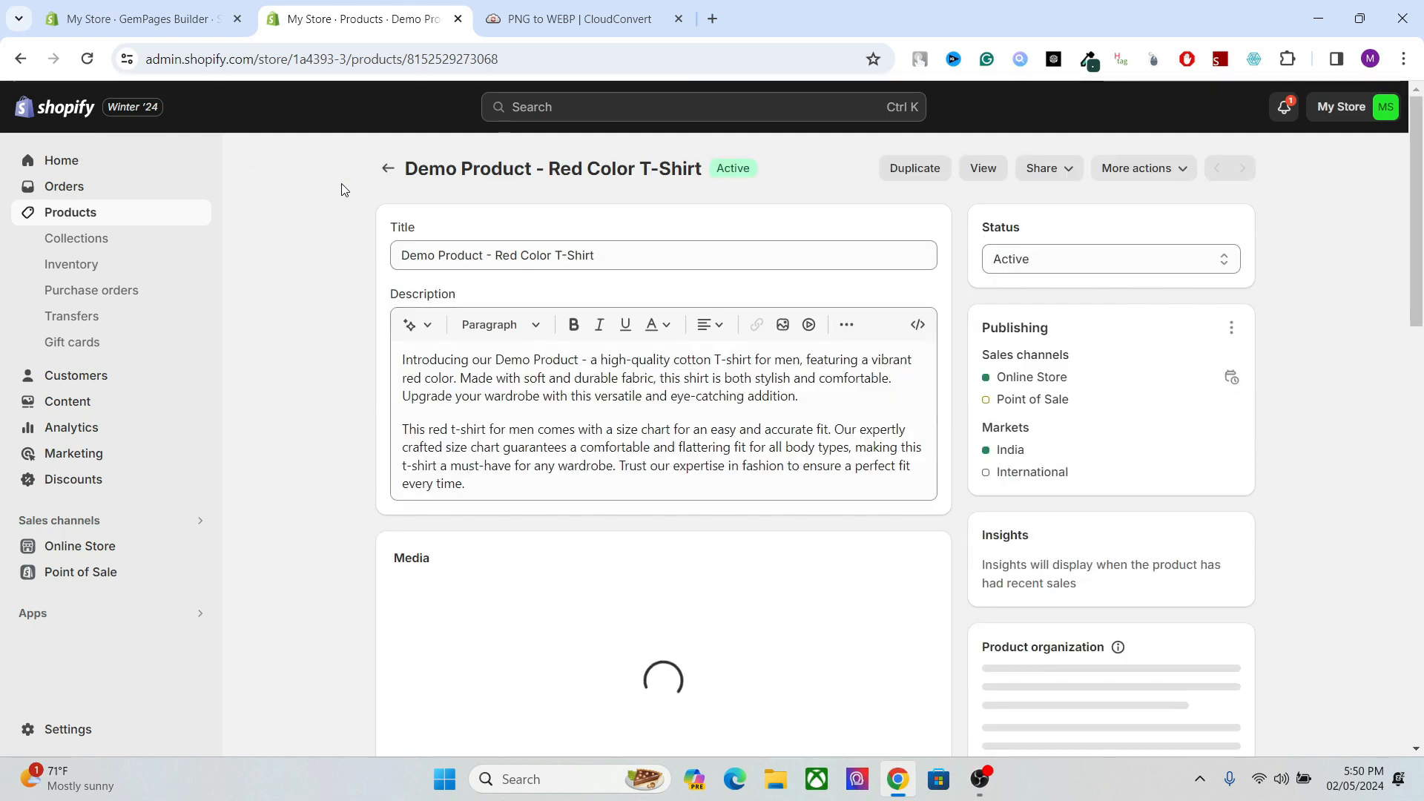
# - Switch to CloudConvert and review the input and output format choices of the PNG to WEBP converter
pyautogui.click(577, 17)
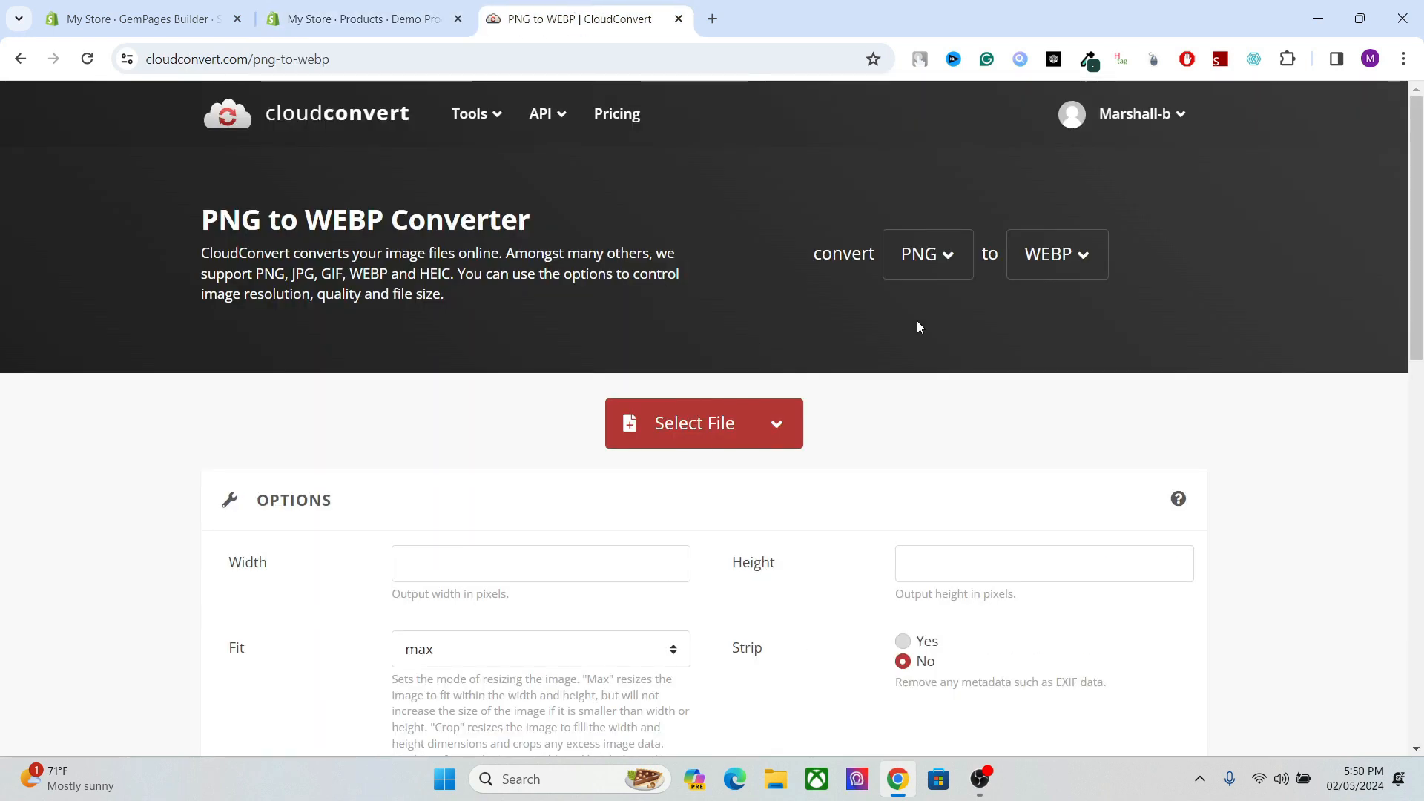
pyautogui.click(936, 268)
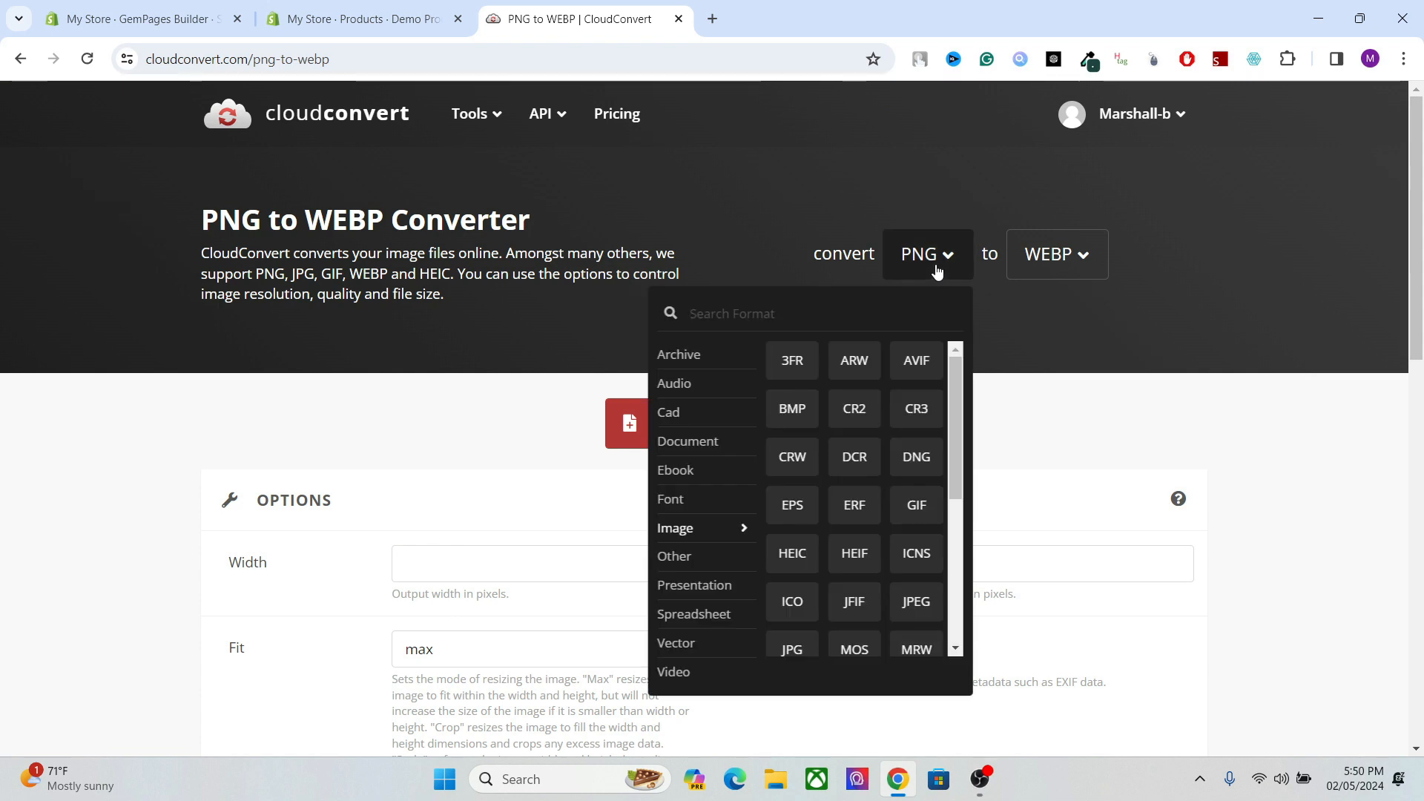
pyautogui.click(938, 268)
pyautogui.click(1097, 257)
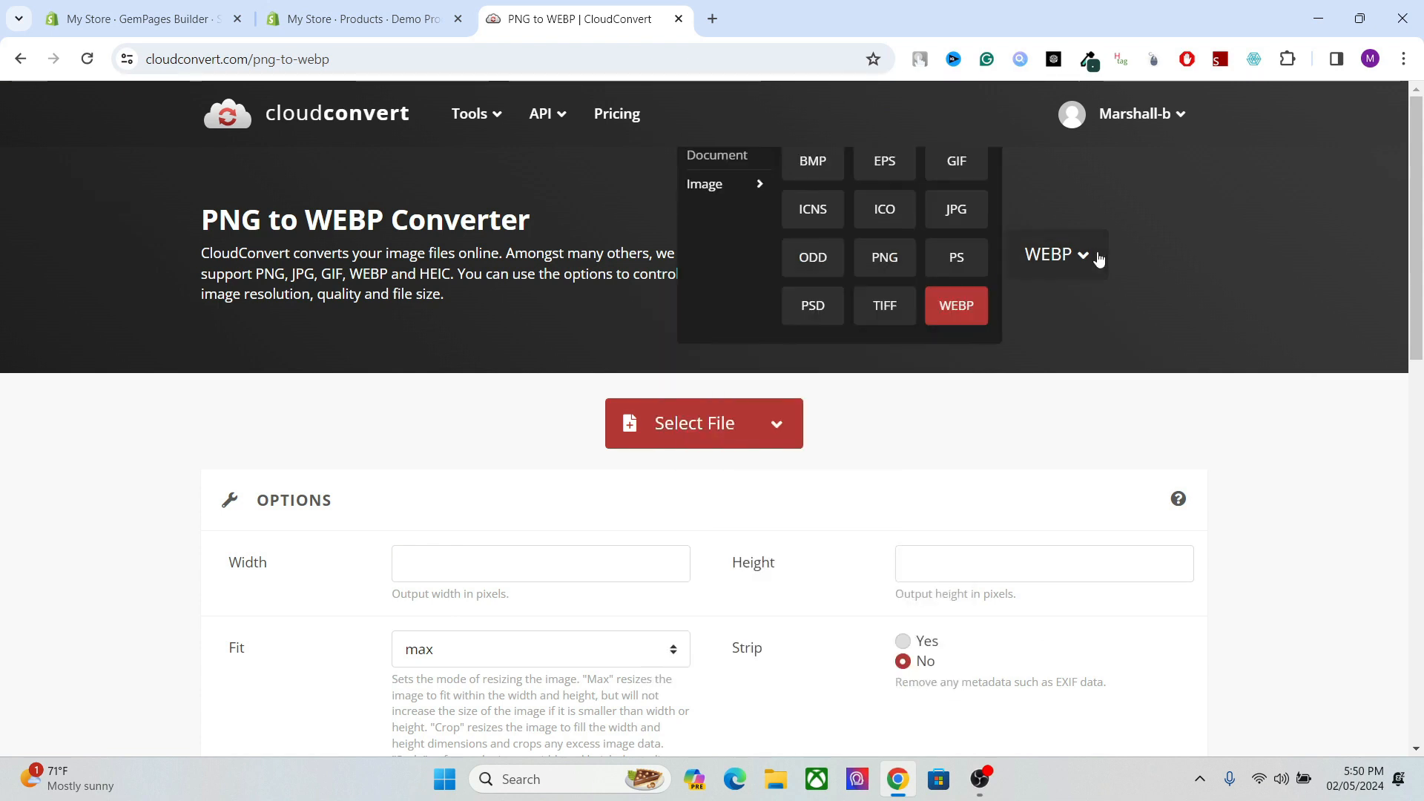
pyautogui.click(1148, 289)
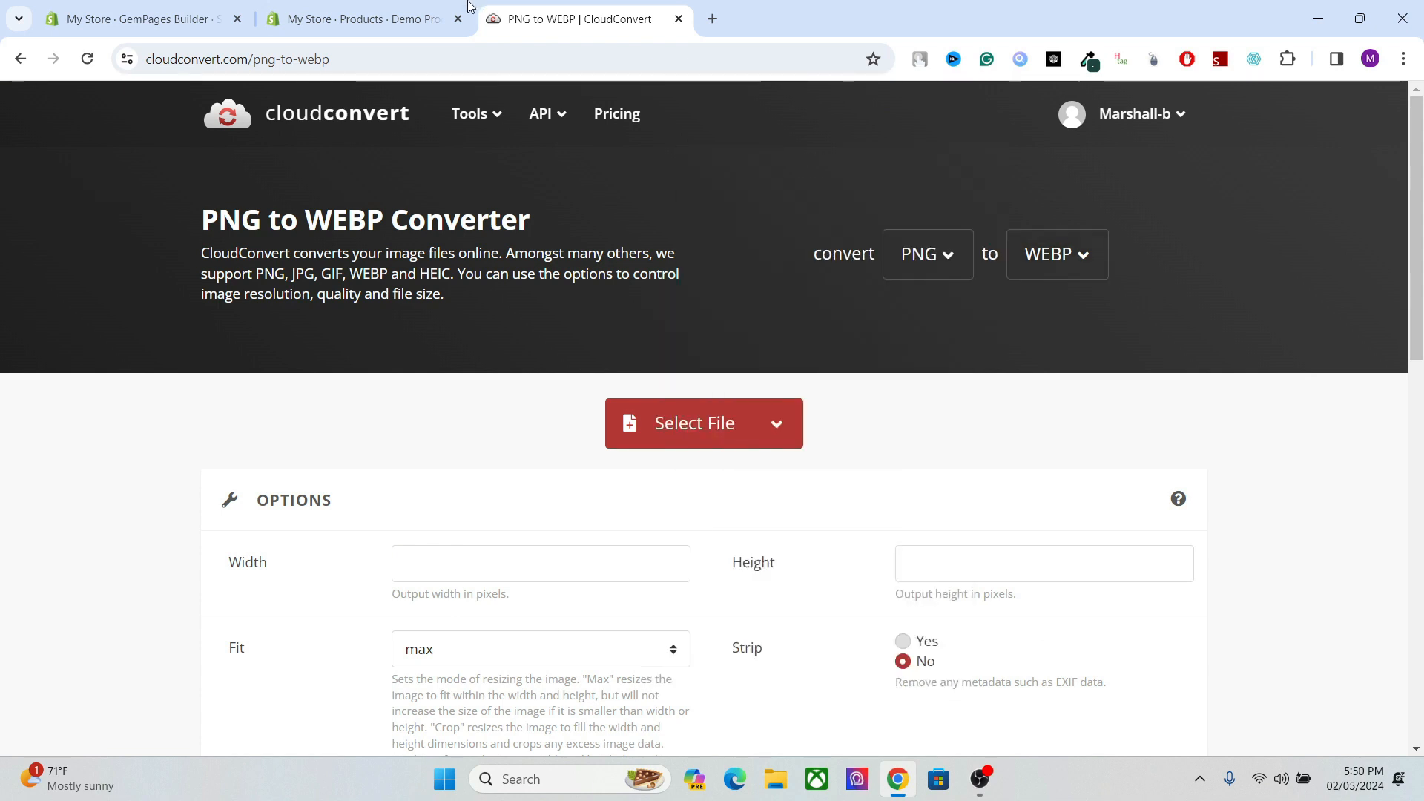
# - Examine the shoe images in the Shopify product's Media section, referring back to the CloudConvert PNG to WEBP page
pyautogui.click(392, 9)
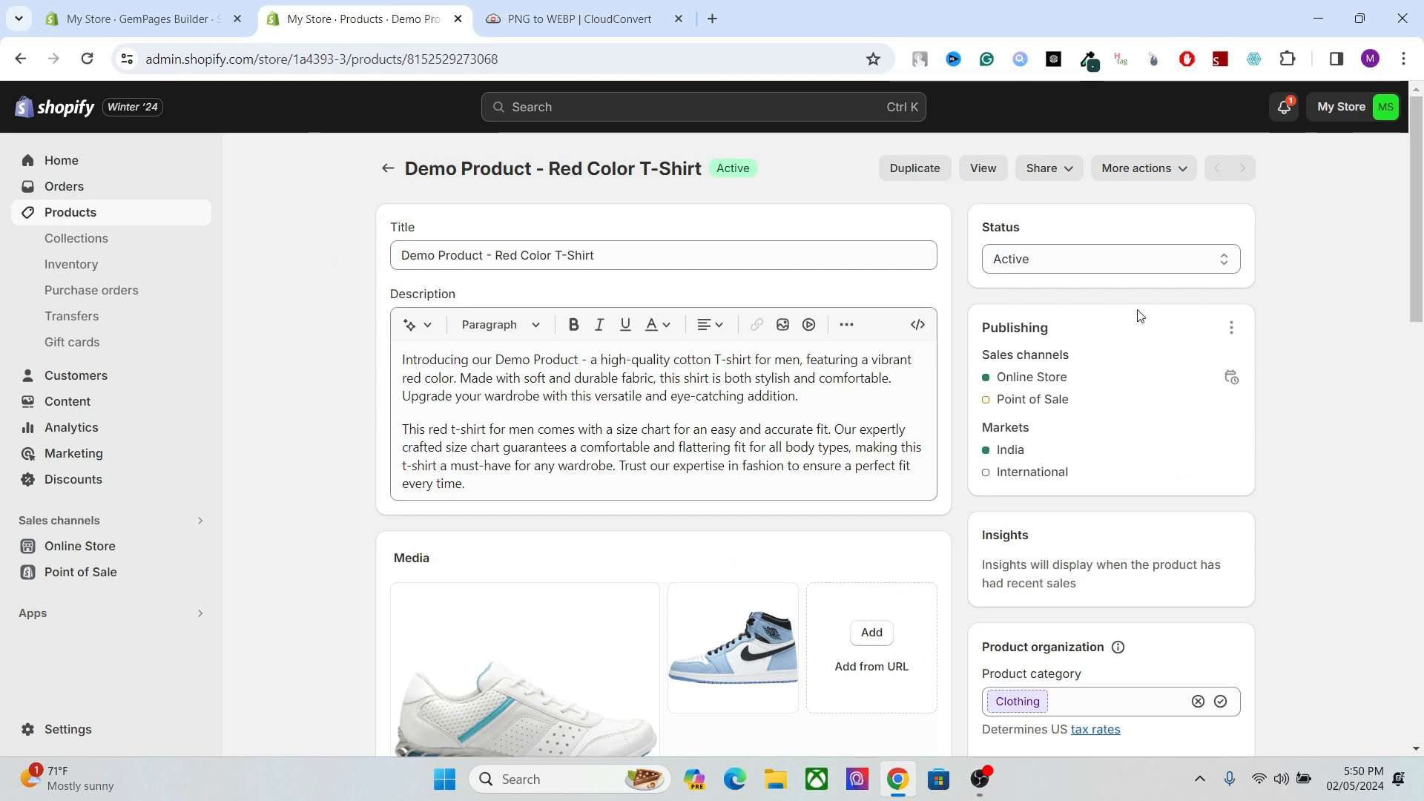
pyautogui.moveTo(1421, 280); pyautogui.dragTo(1418, 353)
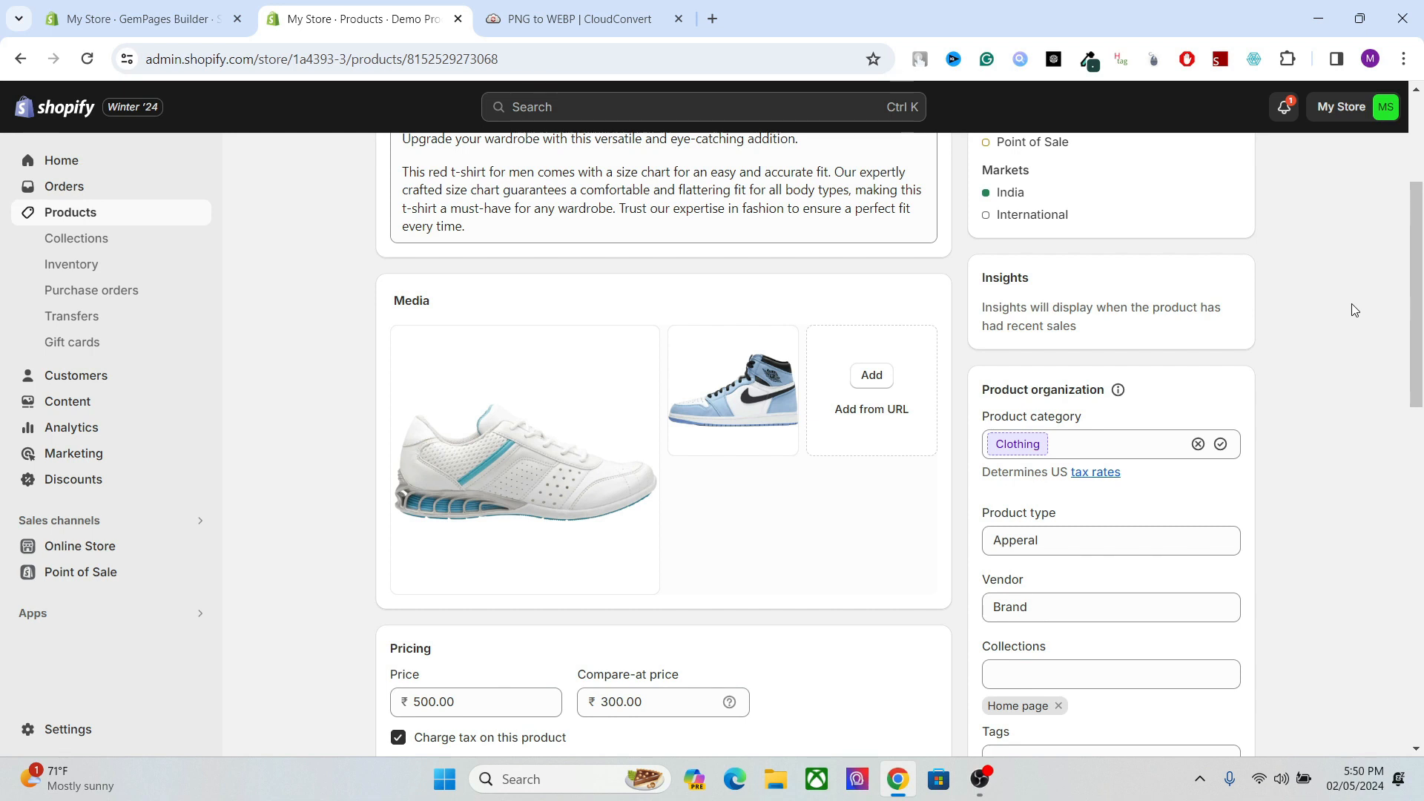
pyautogui.scroll(-2, 1415, 304)
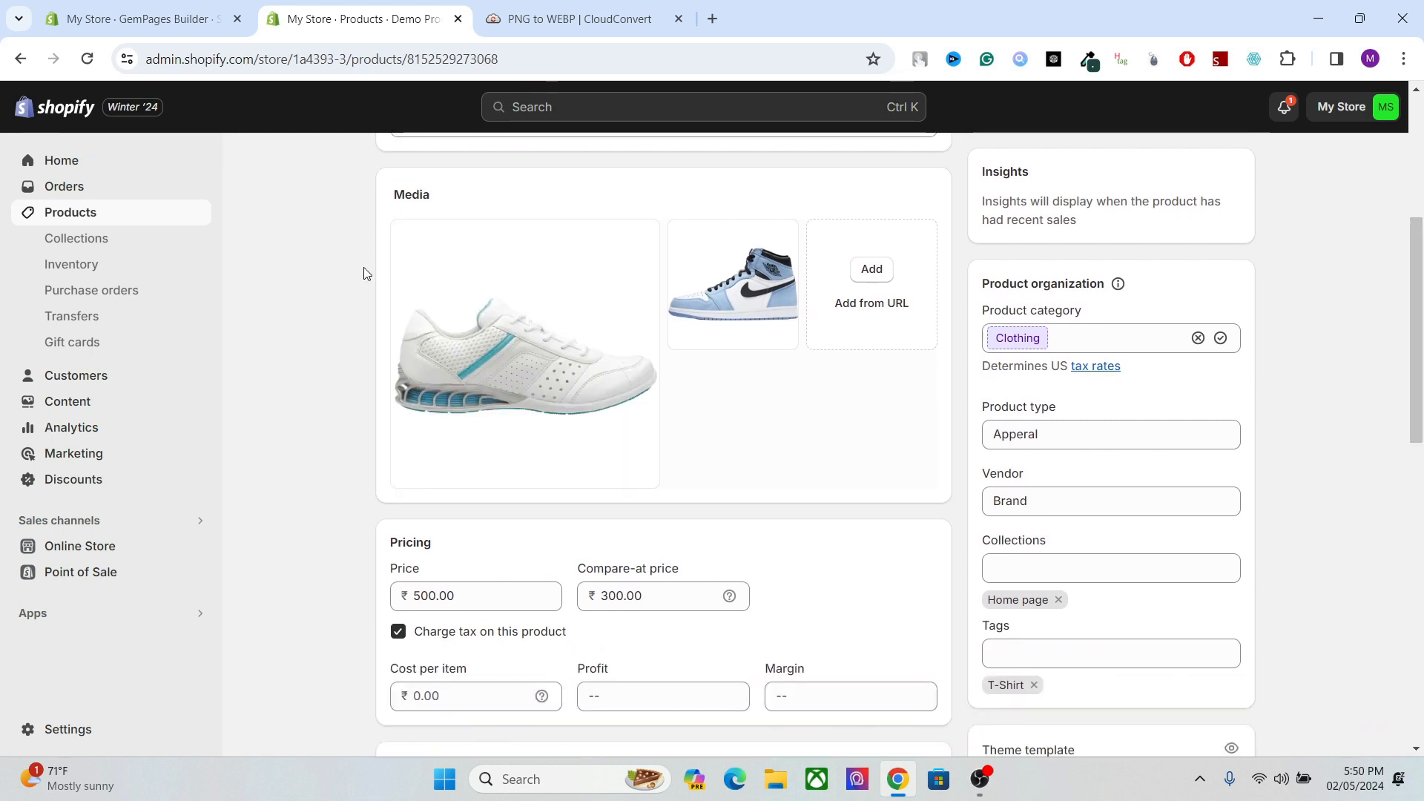
pyautogui.click(579, 18)
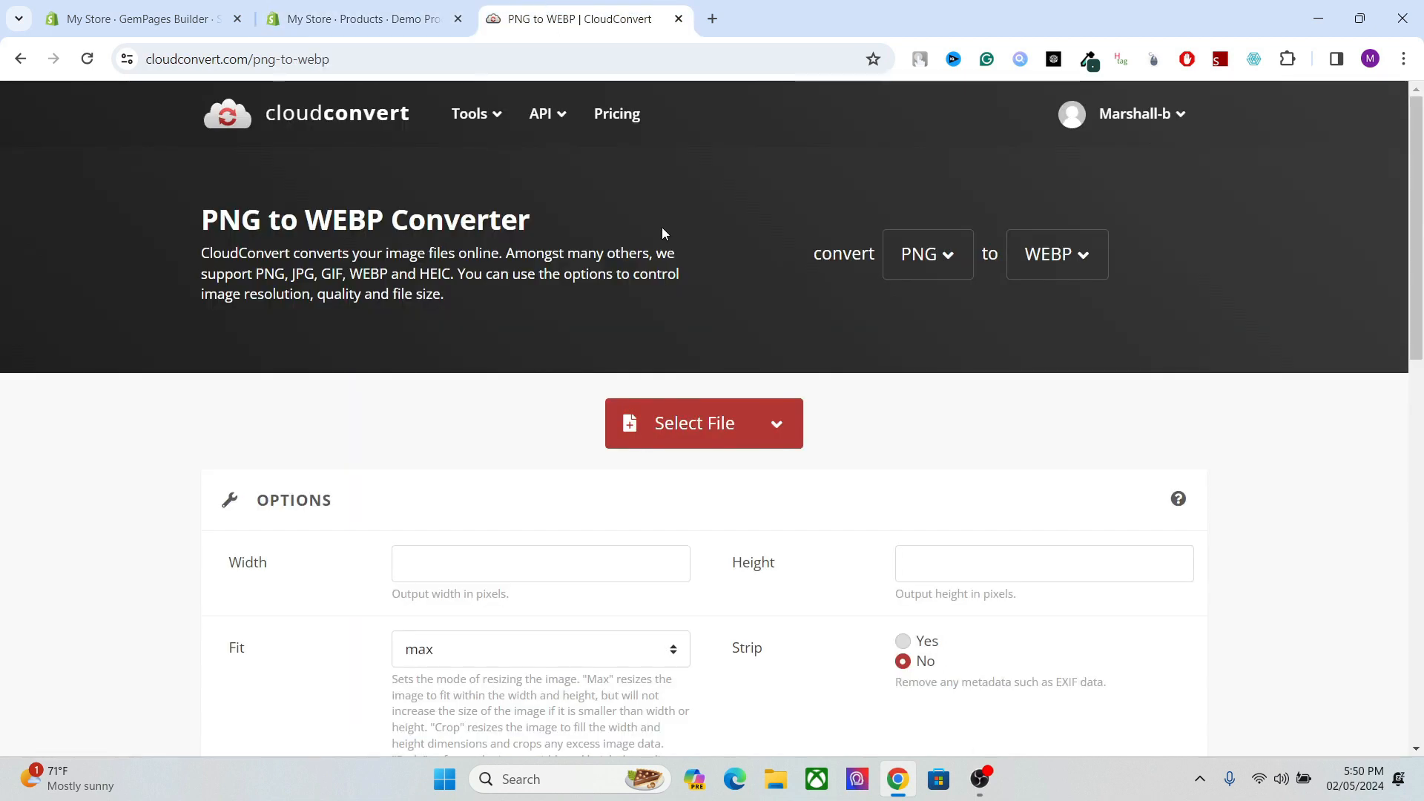
pyautogui.click(356, 18)
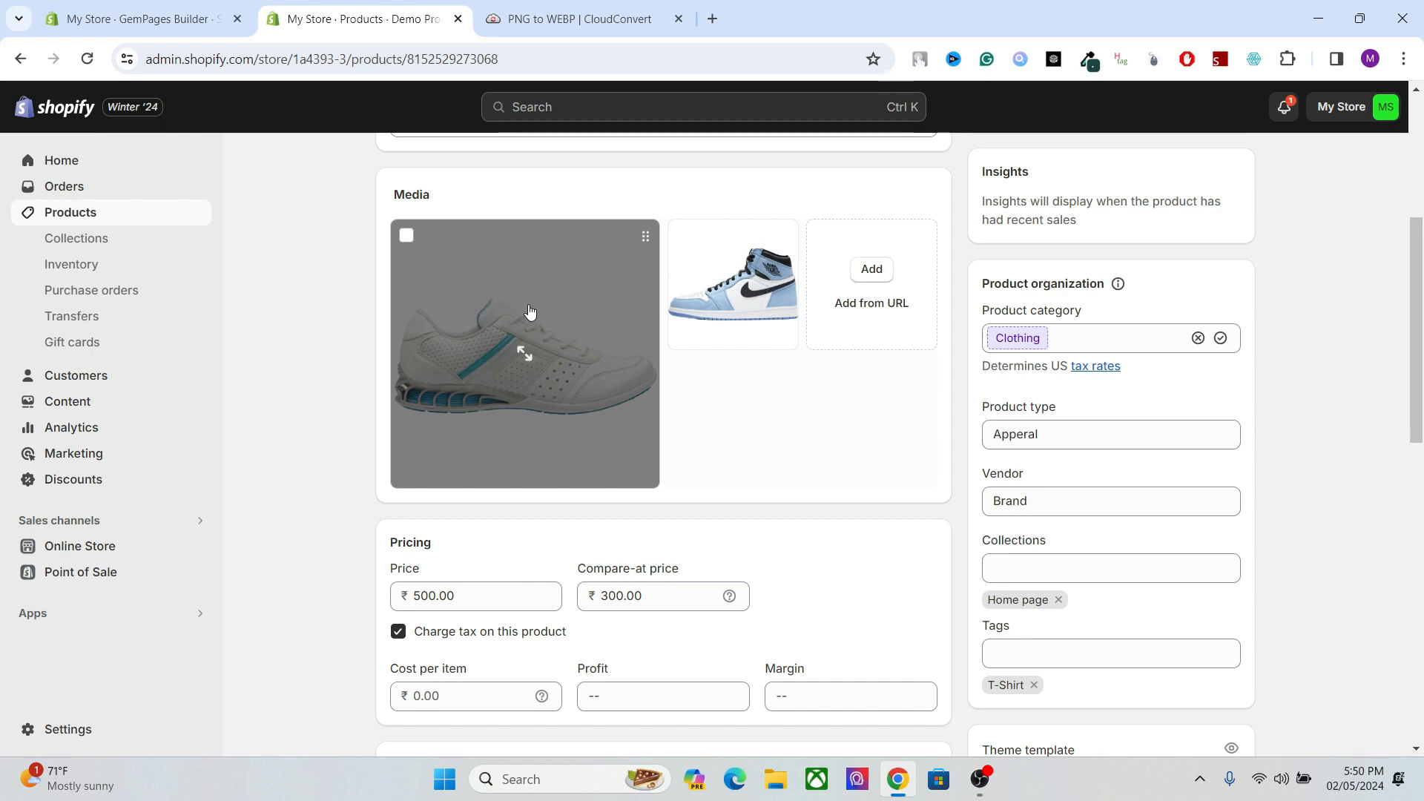
# - Open the white shoe image from the product's media, view its alt text entry field, and close the image without saving
pyautogui.click(564, 341)
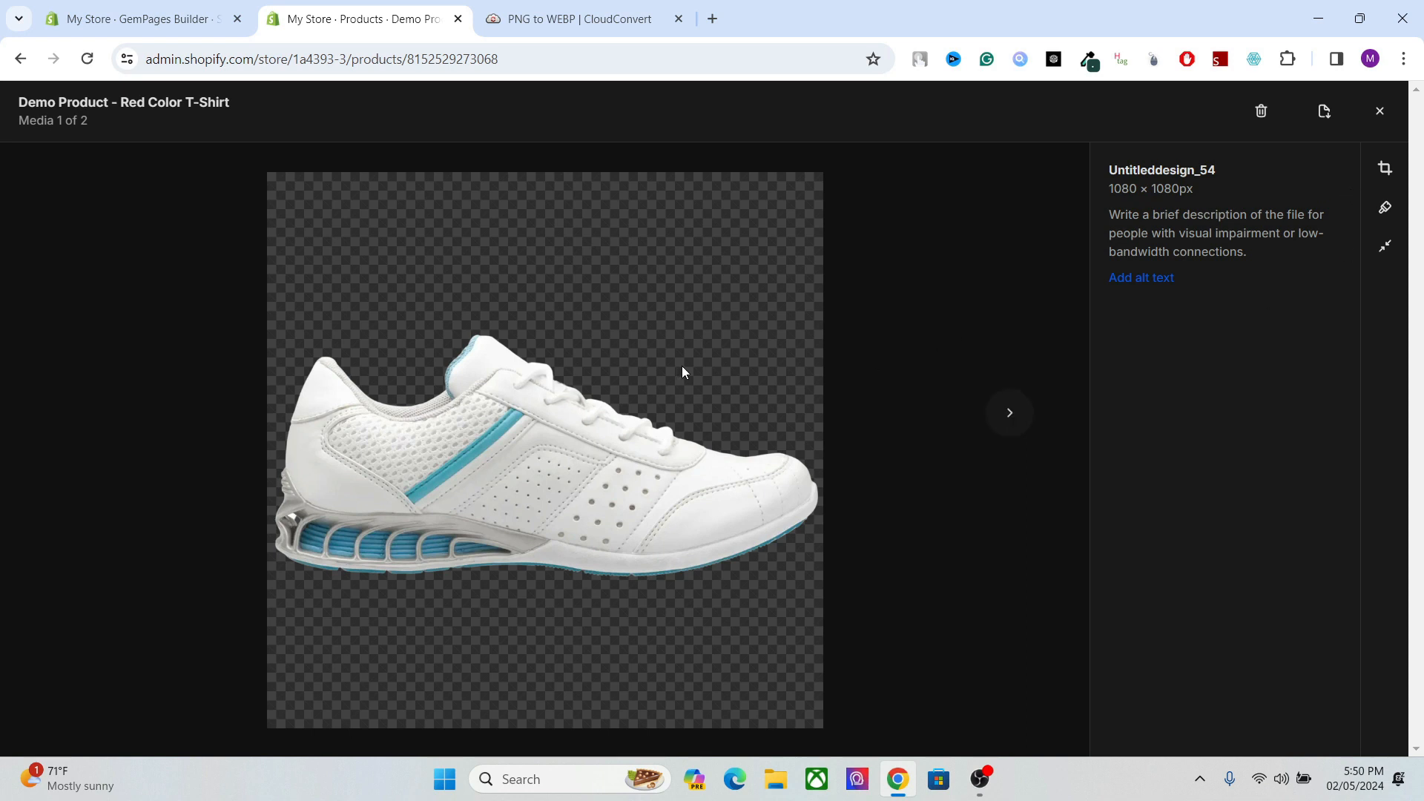
pyautogui.click(1159, 280)
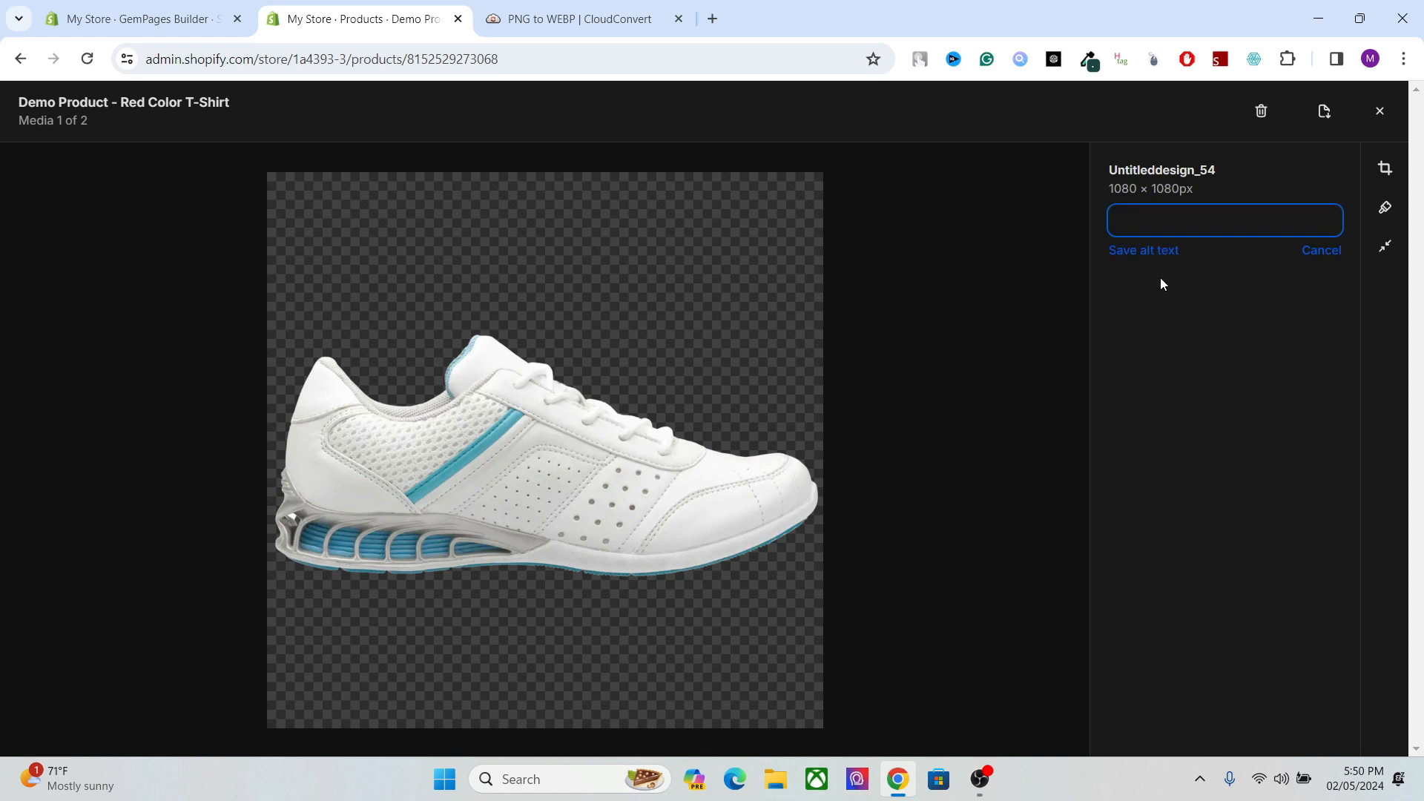
pyautogui.click(1329, 257)
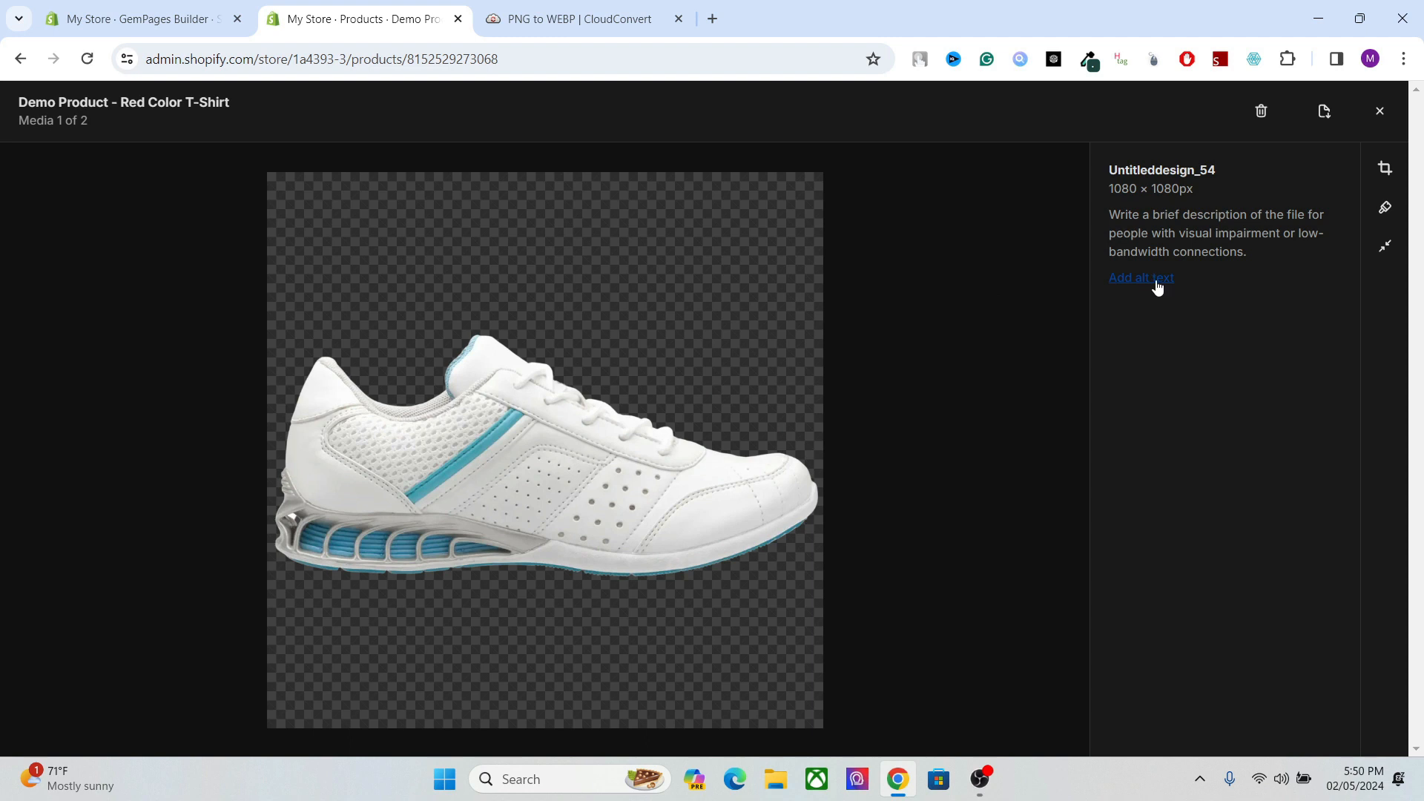
pyautogui.click(1378, 113)
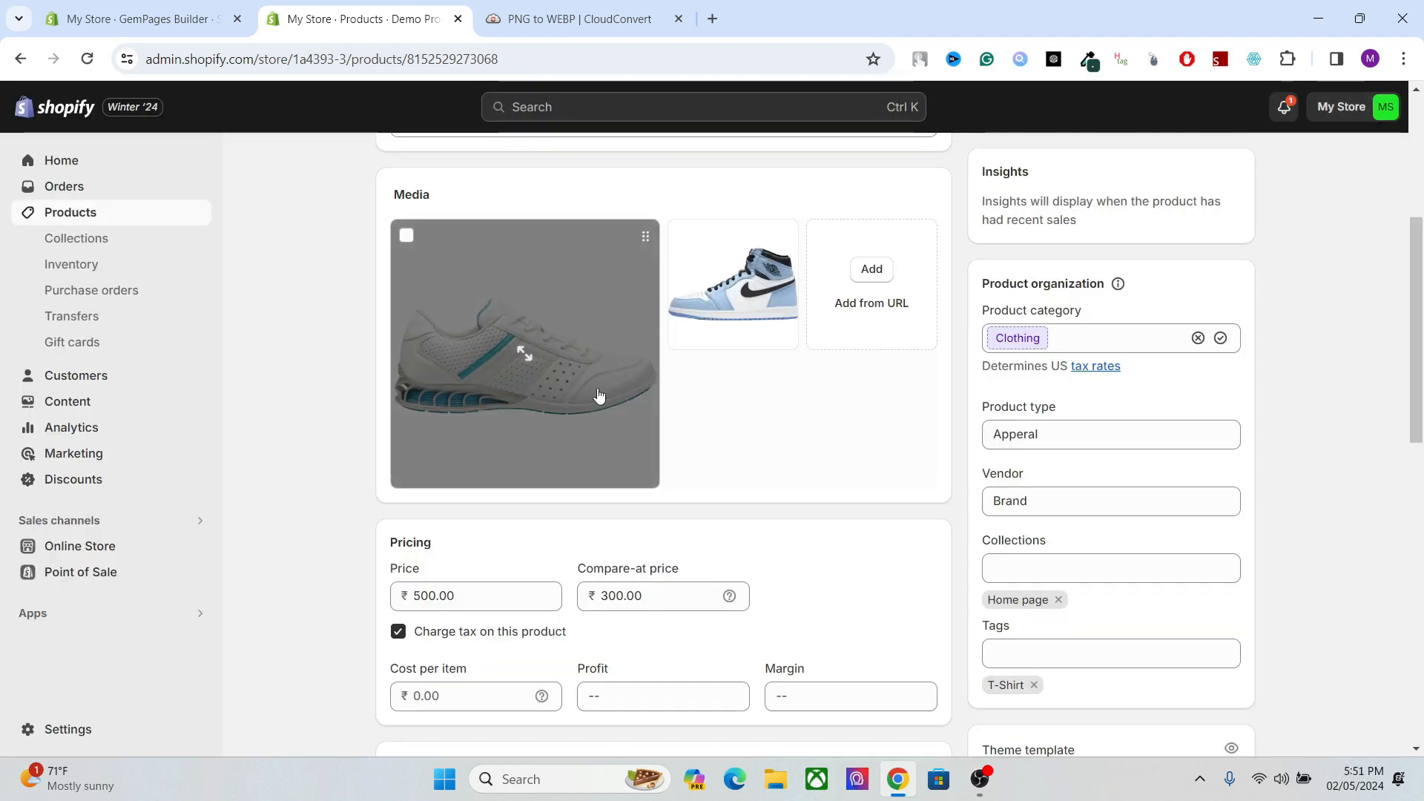
pyautogui.scroll(2, 1420, 348)
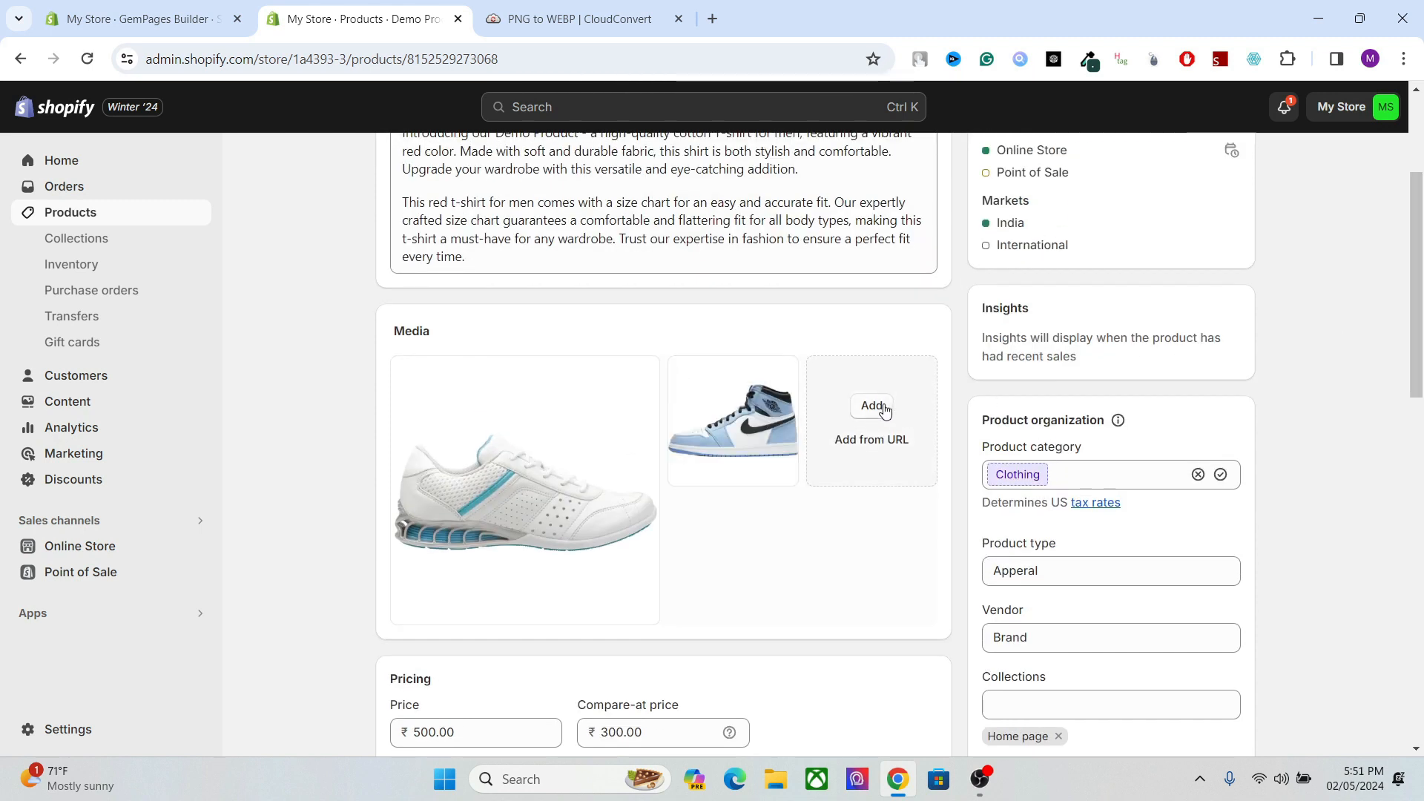
pyautogui.moveTo(1417, 292); pyautogui.dragTo(1420, 213)
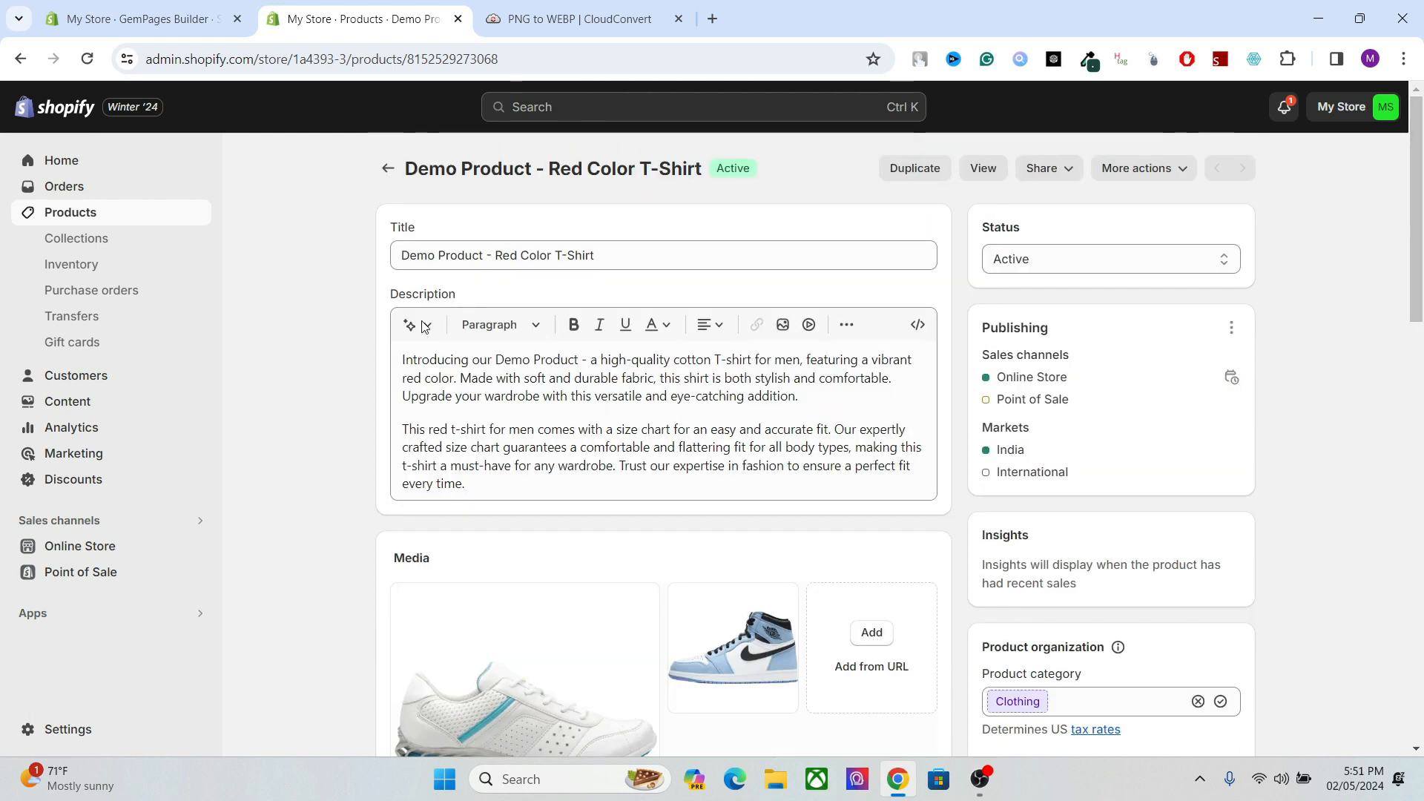
pyautogui.click(1422, 352)
pyautogui.moveTo(1423, 352); pyautogui.dragTo(1421, 168)
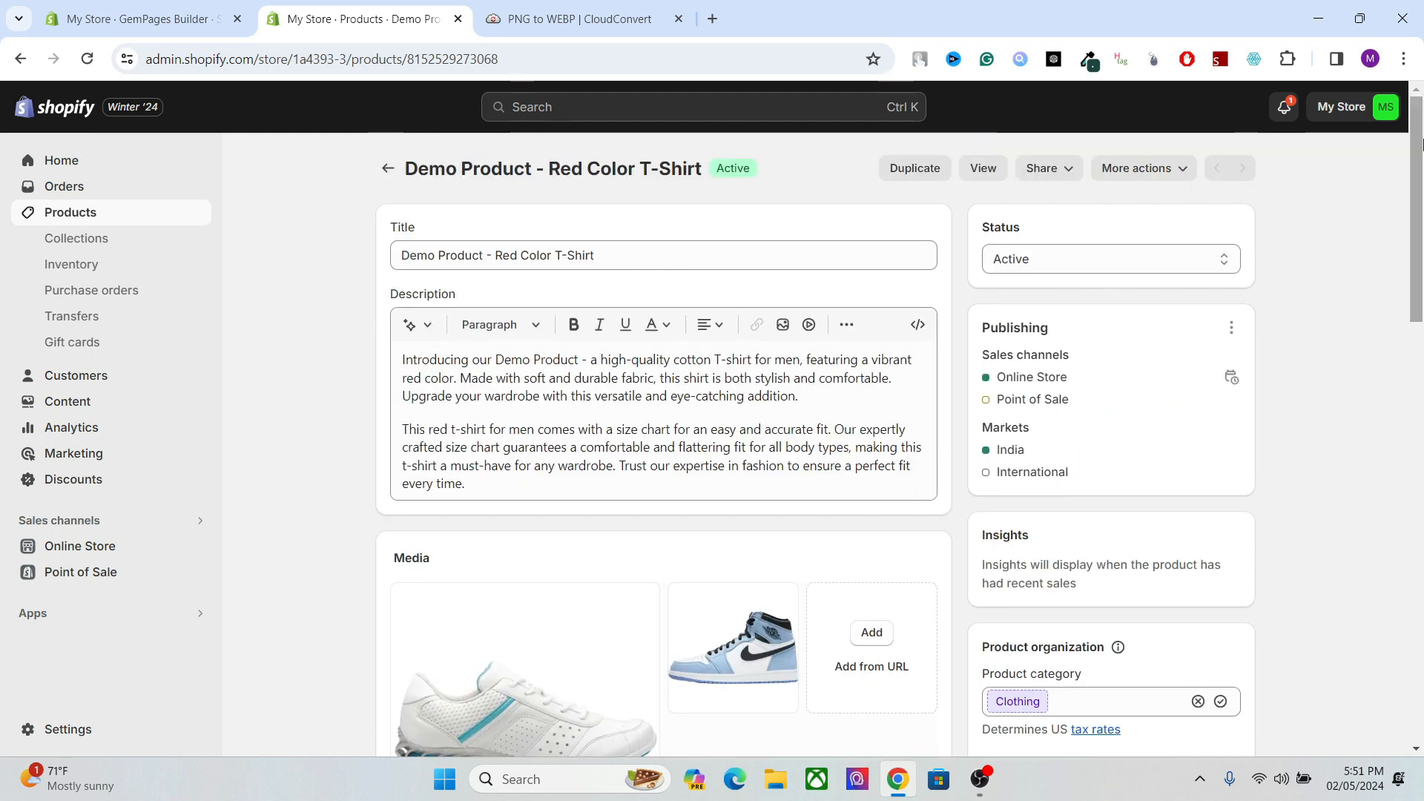
pyautogui.moveTo(1416, 264); pyautogui.dragTo(1417, 313)
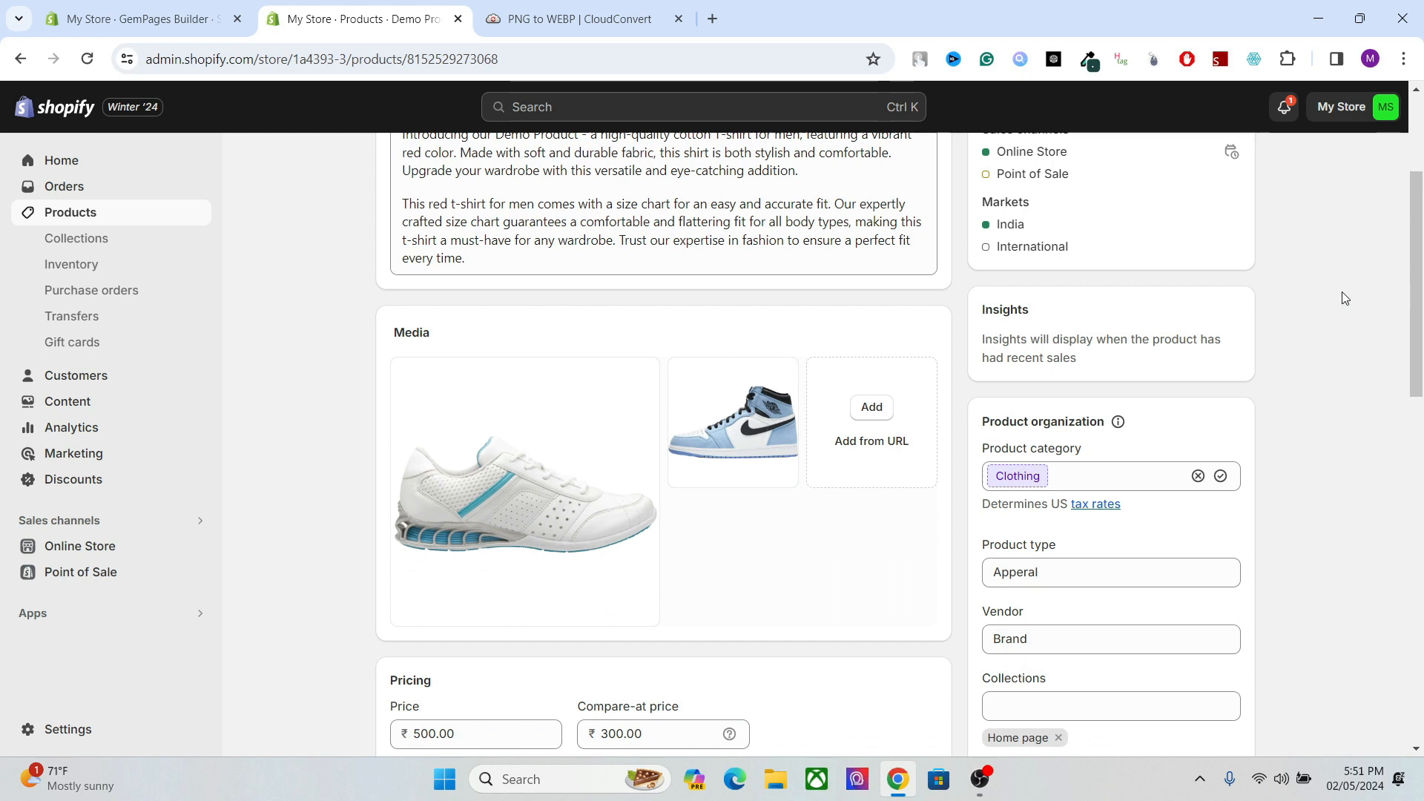
# - Return to the GemPages landing page and select the Hero Banner to view its layout and banner source settings
pyautogui.click(195, 6)
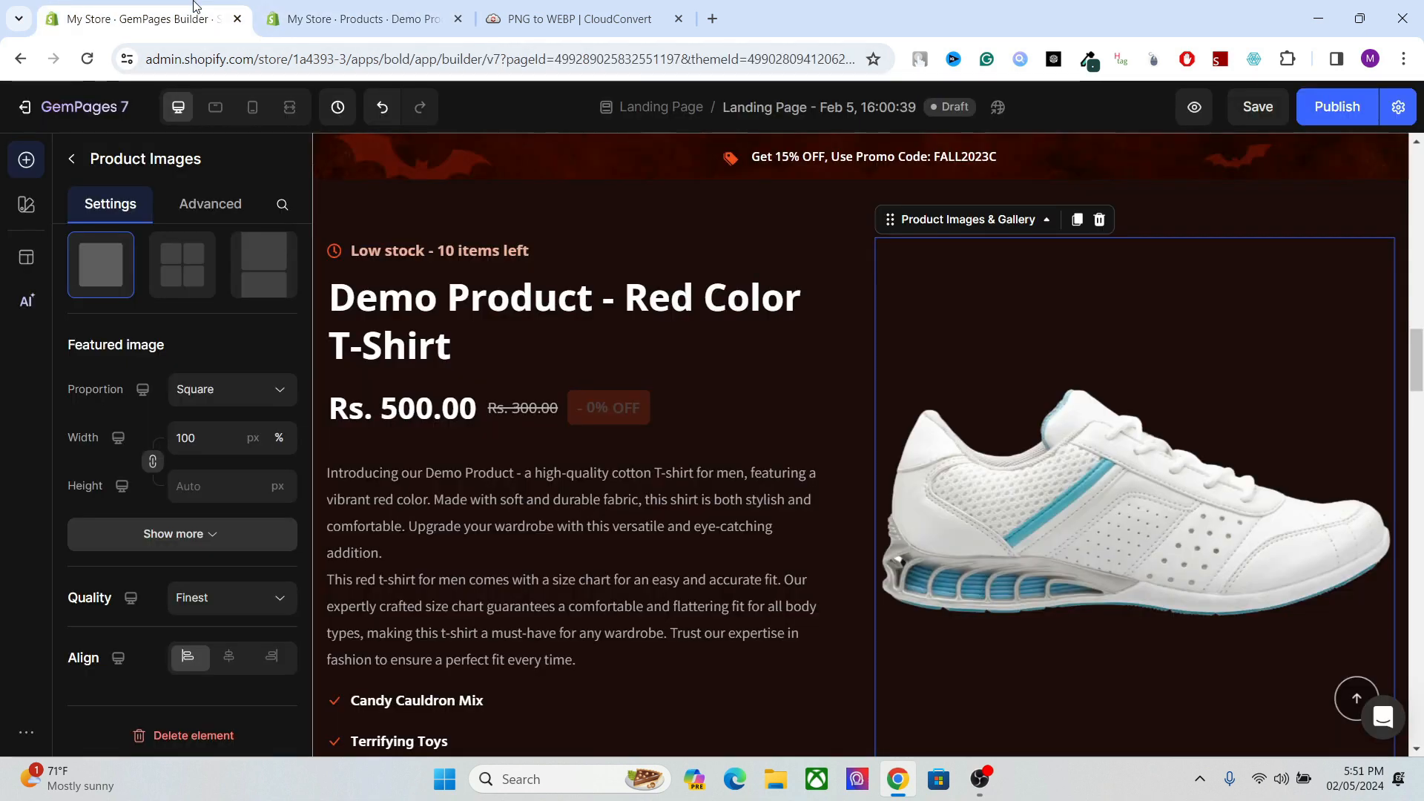
pyautogui.click(1420, 190)
pyautogui.click(1418, 190)
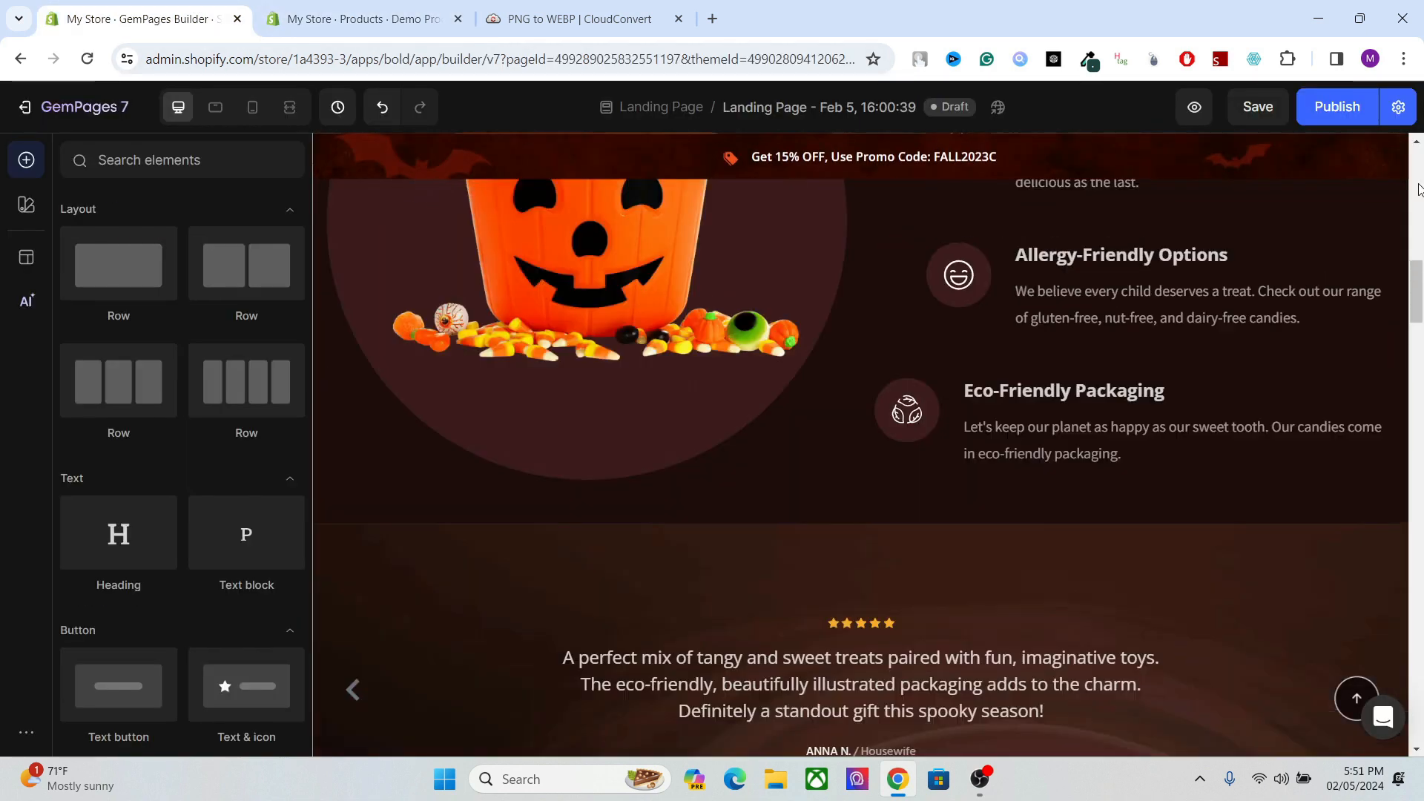
pyautogui.click(1418, 189)
pyautogui.moveTo(1418, 190); pyautogui.dragTo(1417, 164)
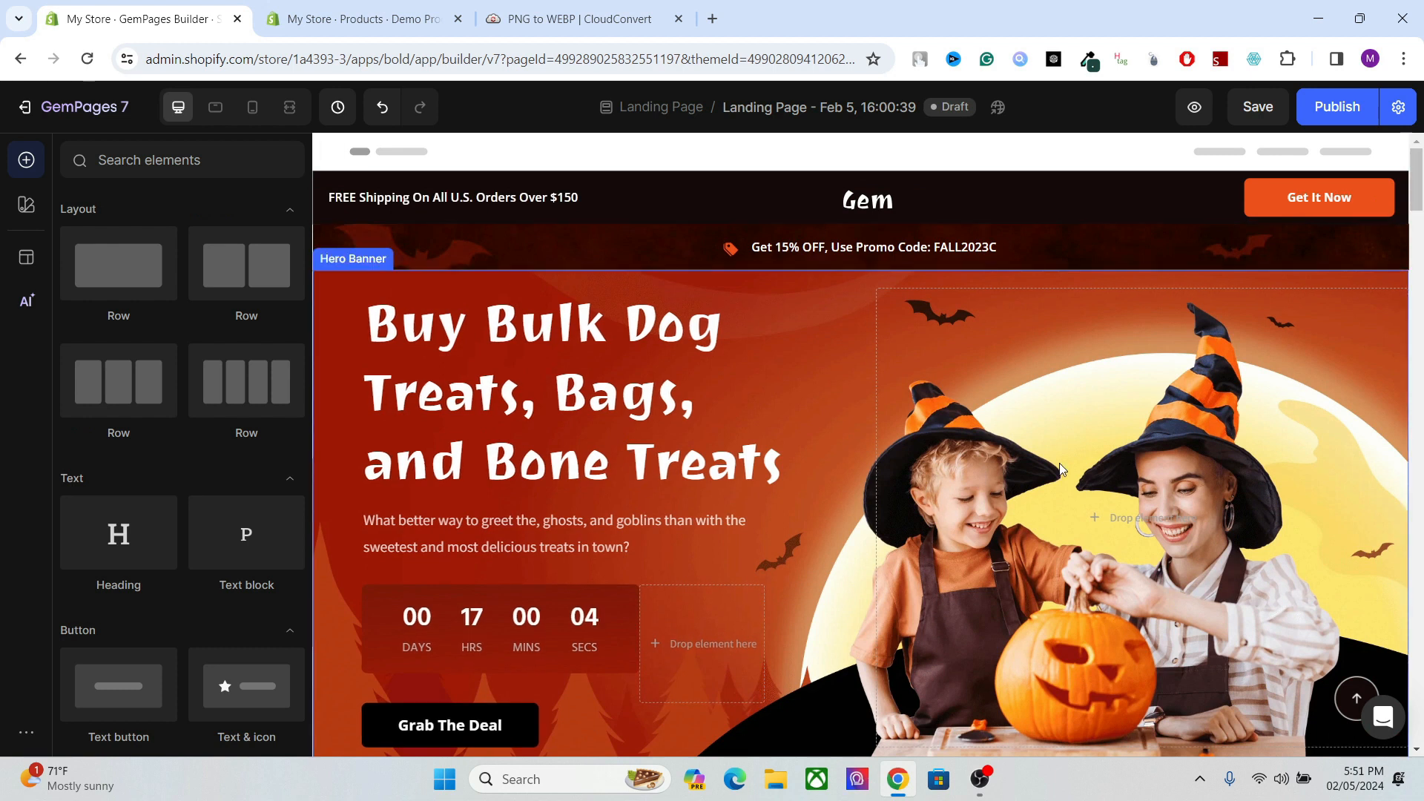
pyautogui.click(846, 280)
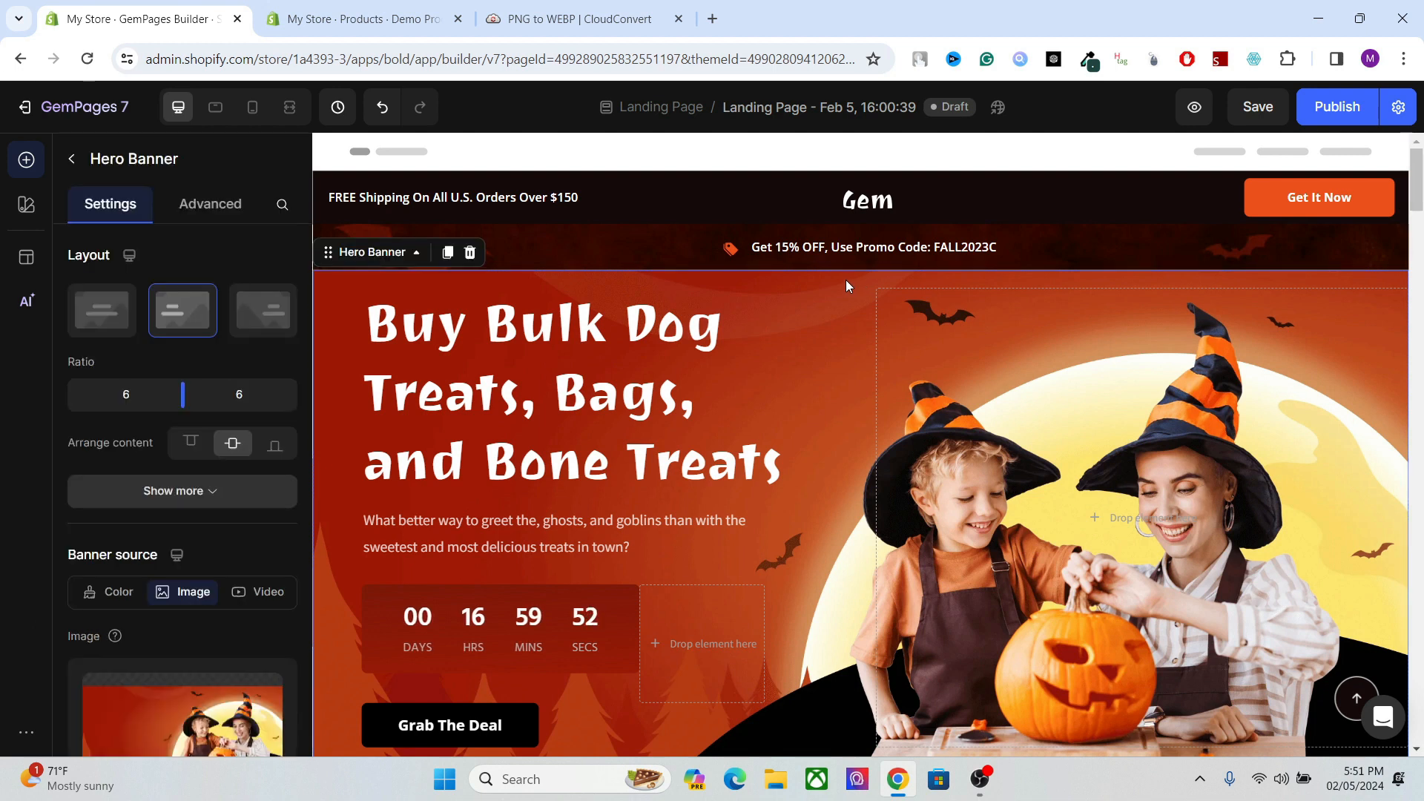